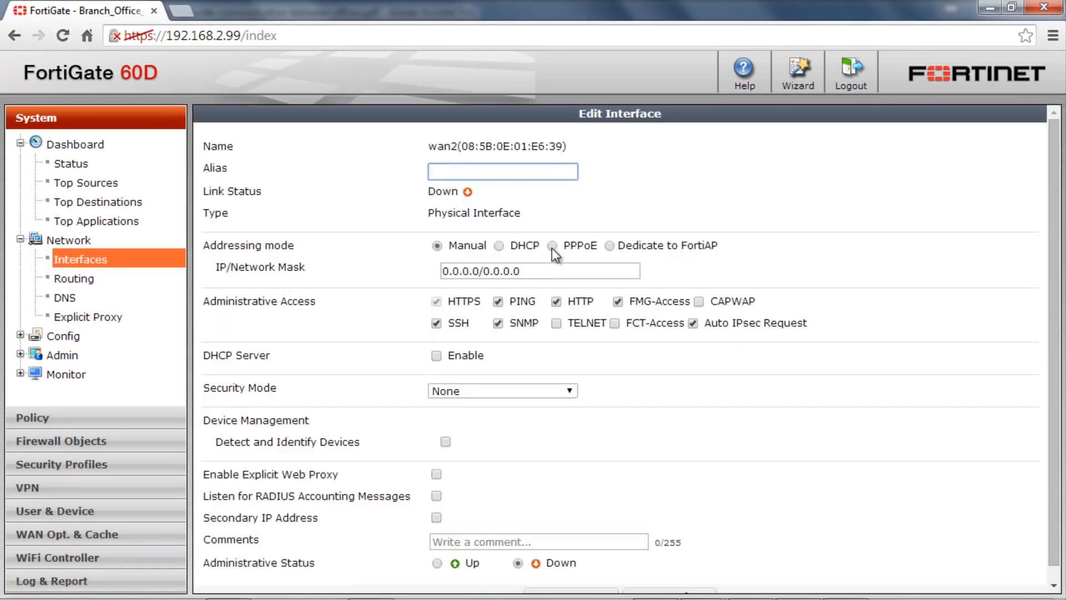
Set the wan2 interface's addressing mode to PPPoE with username admin01 and enter the PPPoE account password.
left_click(552, 248)
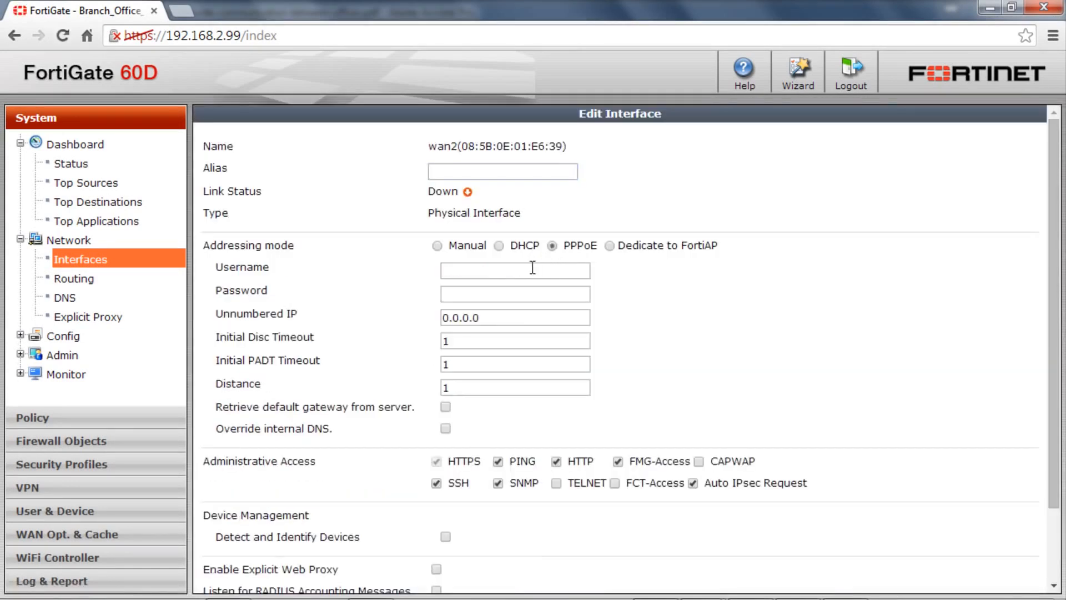
left_click(533, 267)
type("a")
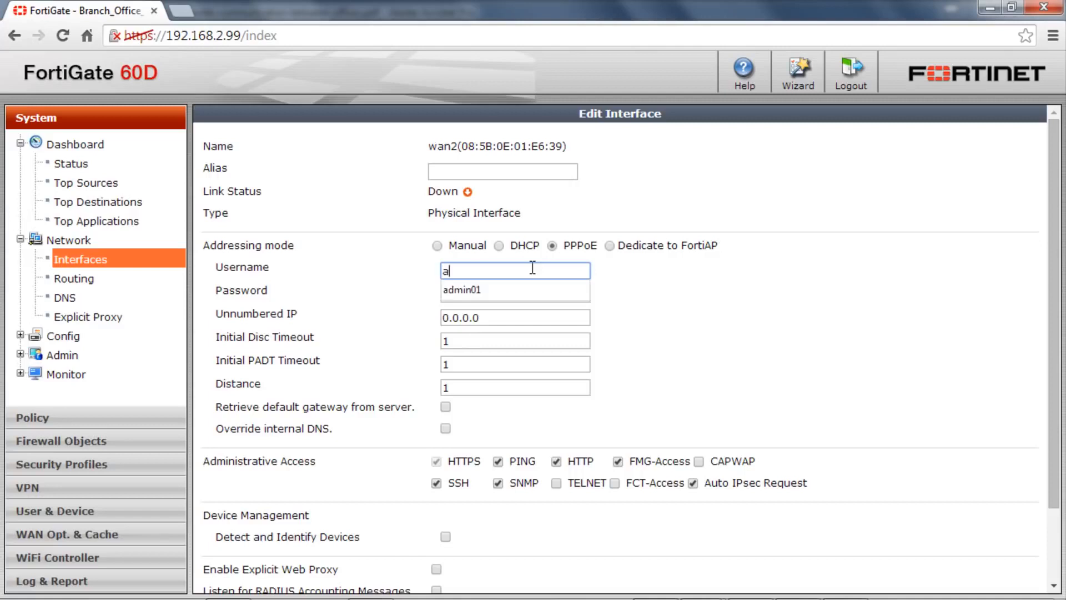
key("Down")
key("Return")
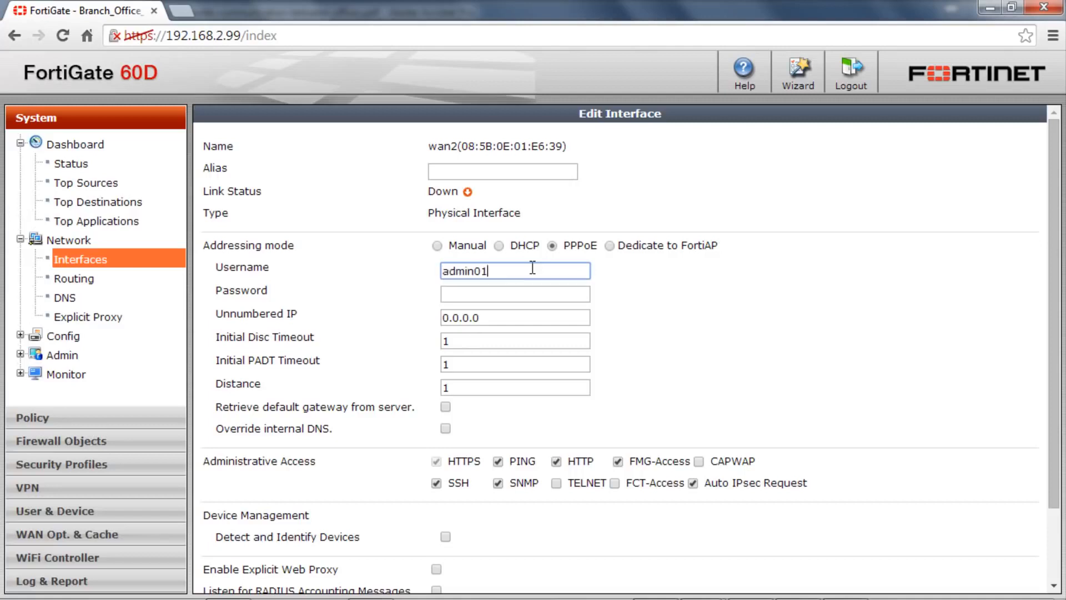
key("Tab")
type("***")
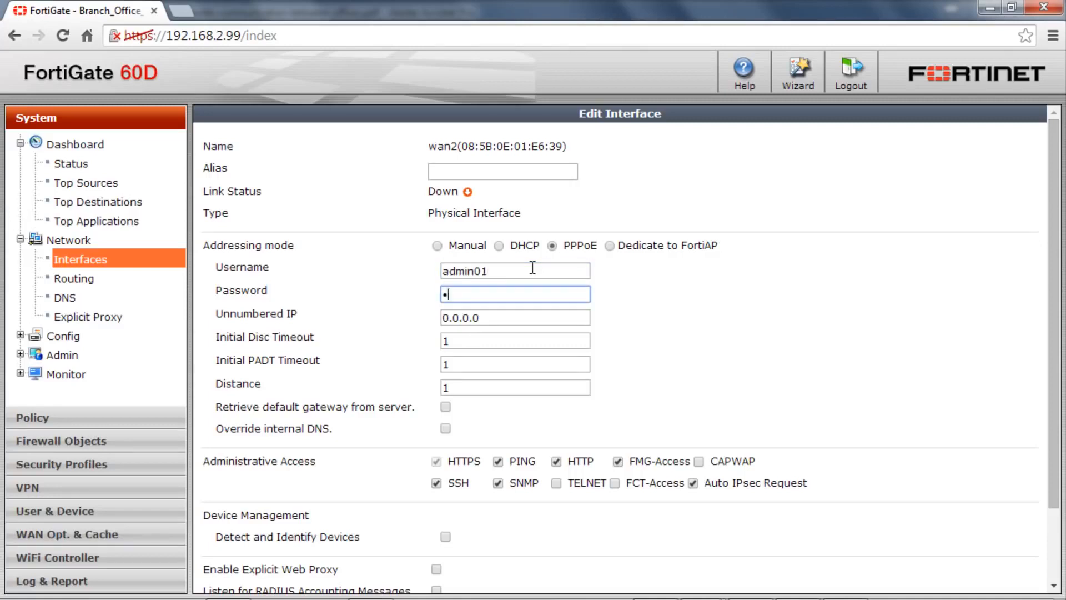
type("*****")
Enable retrieving the default gateway from the server for wan2 and save the interface settings.
scroll(717, 389, "down", 2)
left_click(446, 319)
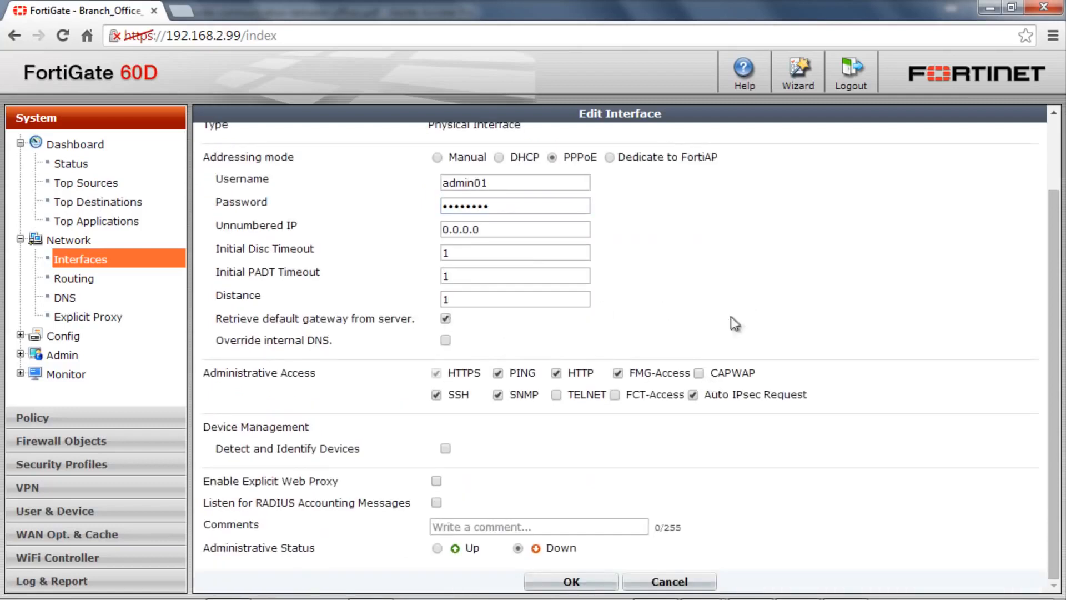
left_click(567, 582)
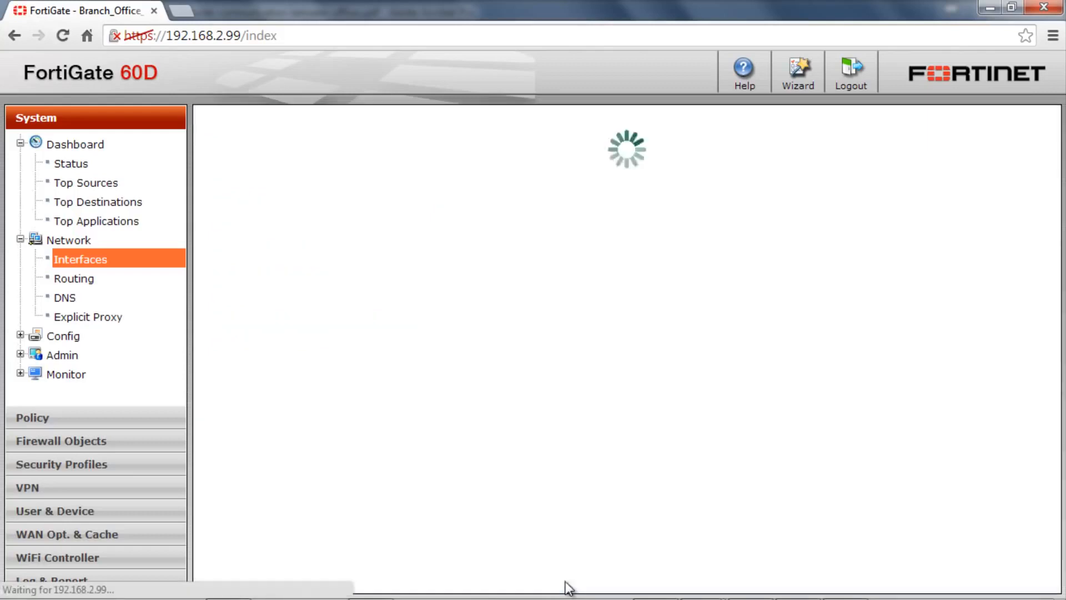
Reopen the wan2 interface to check its PPPoE status, obtained IP address and default gateway, and close it.
double_click(376, 295)
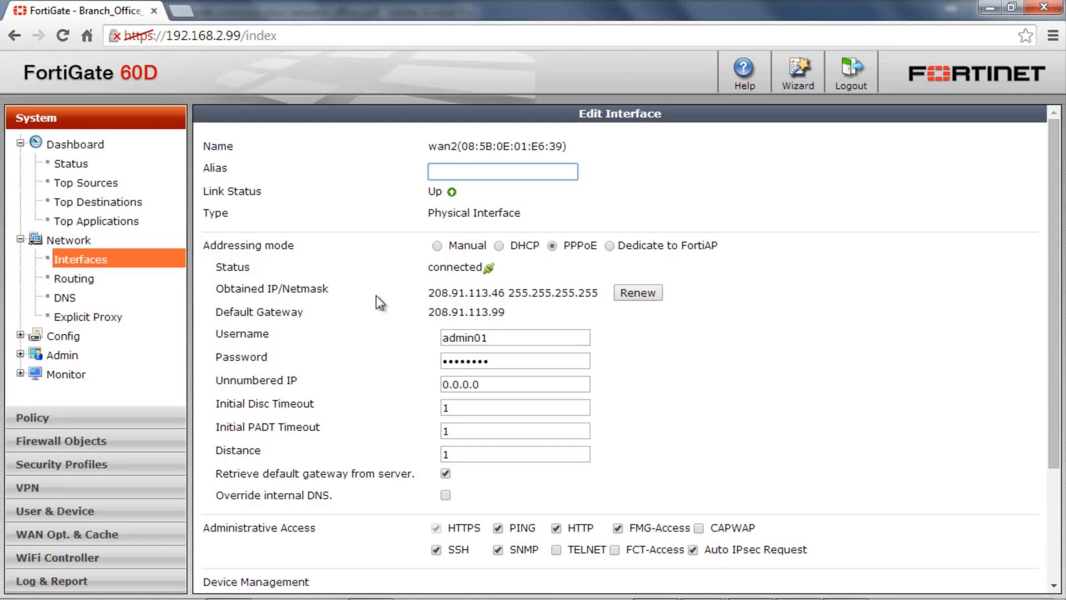
scroll(376, 295, "down", 3)
scroll(380, 302, "down", 3)
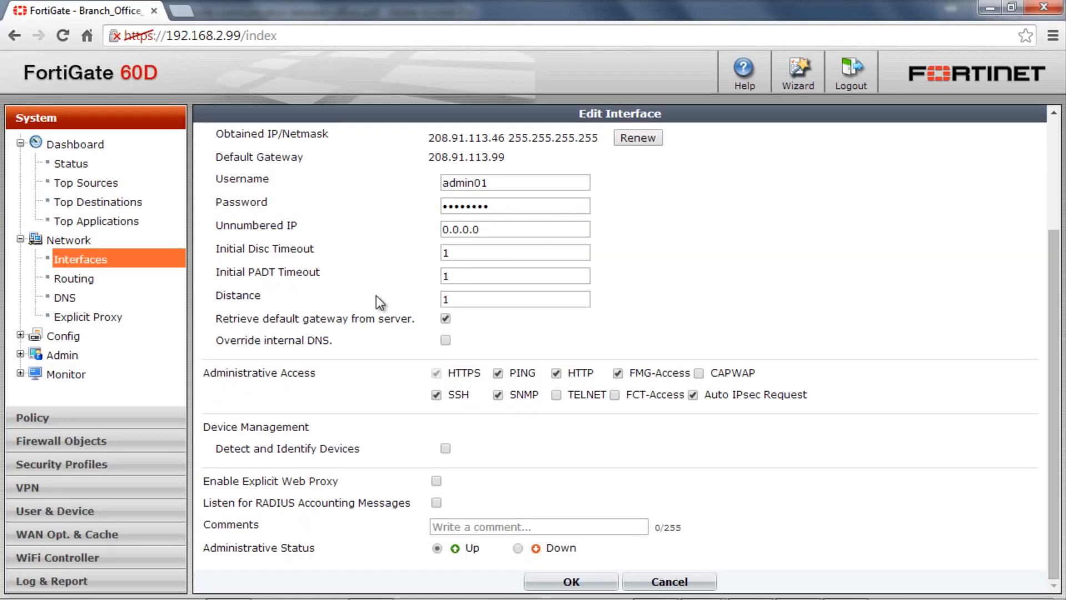
left_click(572, 581)
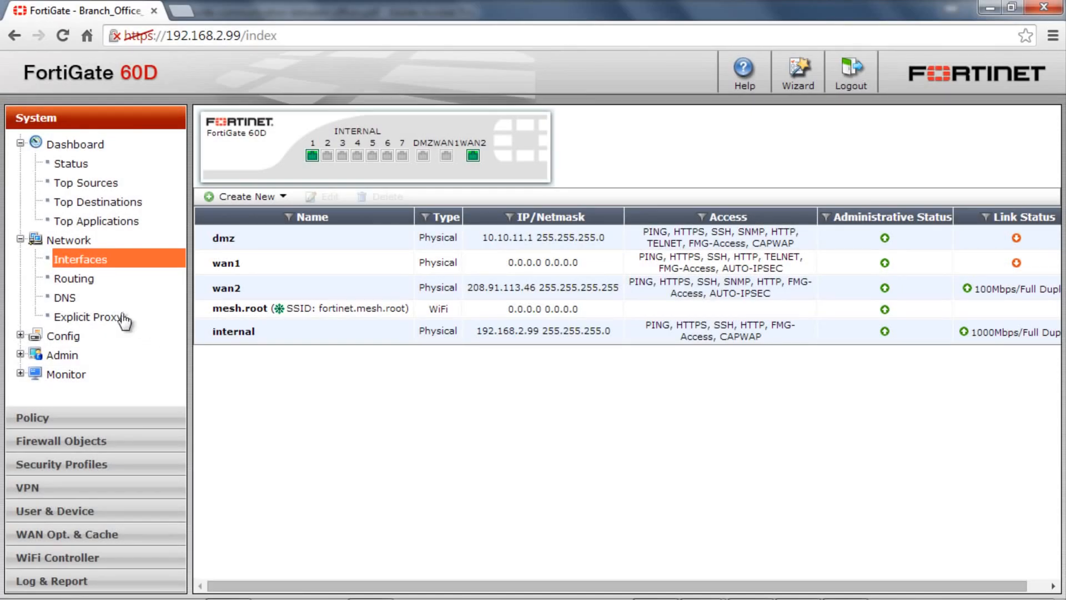
Enable FortiGuard DDNS in the DNS settings for wan2 with the unique location BranchOffice01, apply it and highlight the resulting domain.
left_click(61, 299)
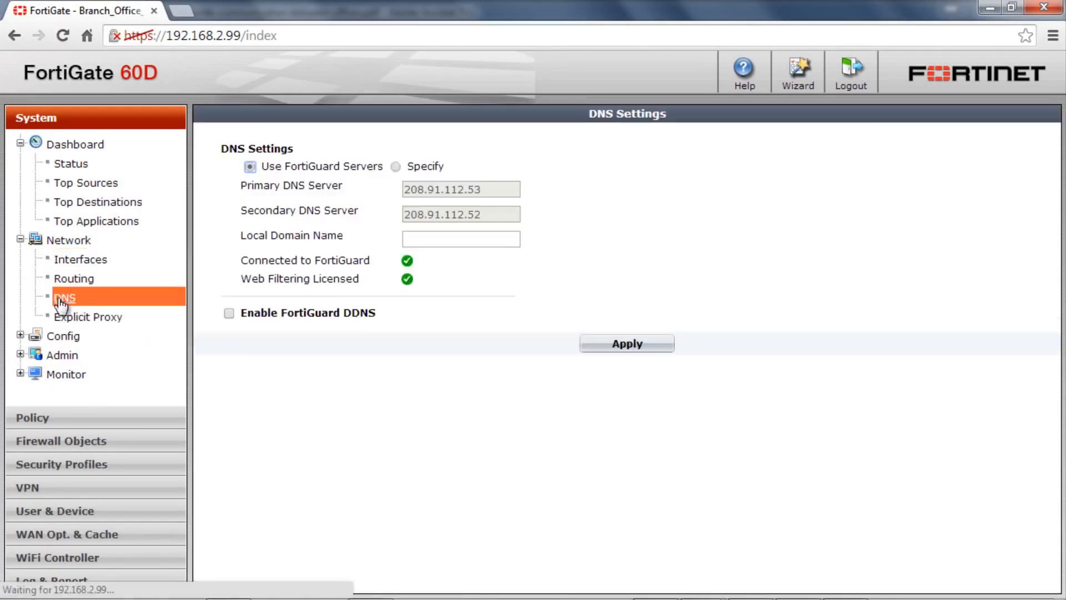
left_click(228, 313)
left_click(424, 335)
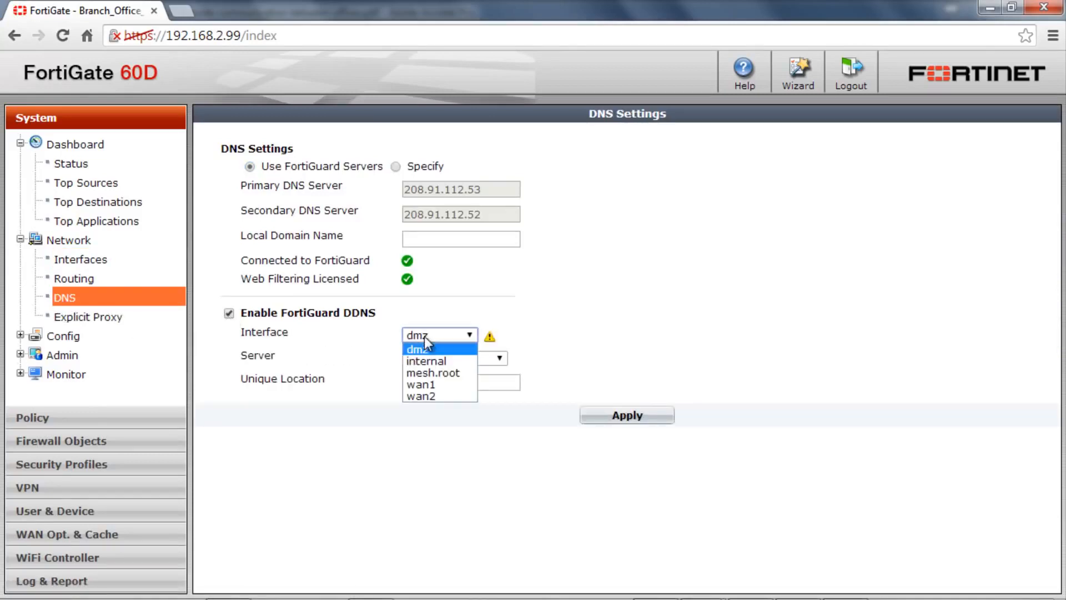
left_click(422, 394)
left_click(423, 383)
type("Br")
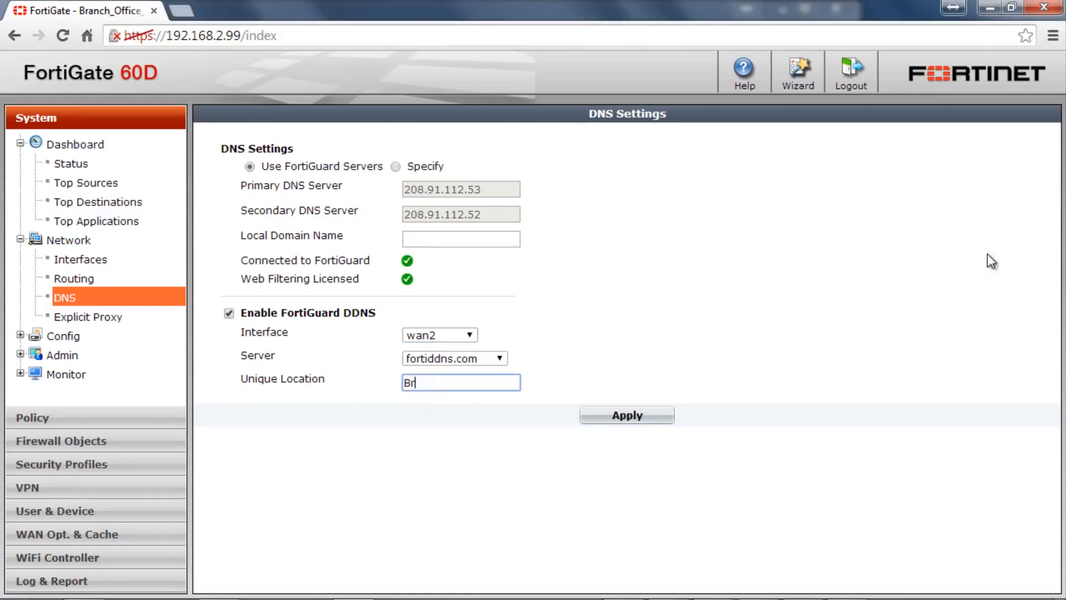
type("anchOffice01")
left_click(613, 418)
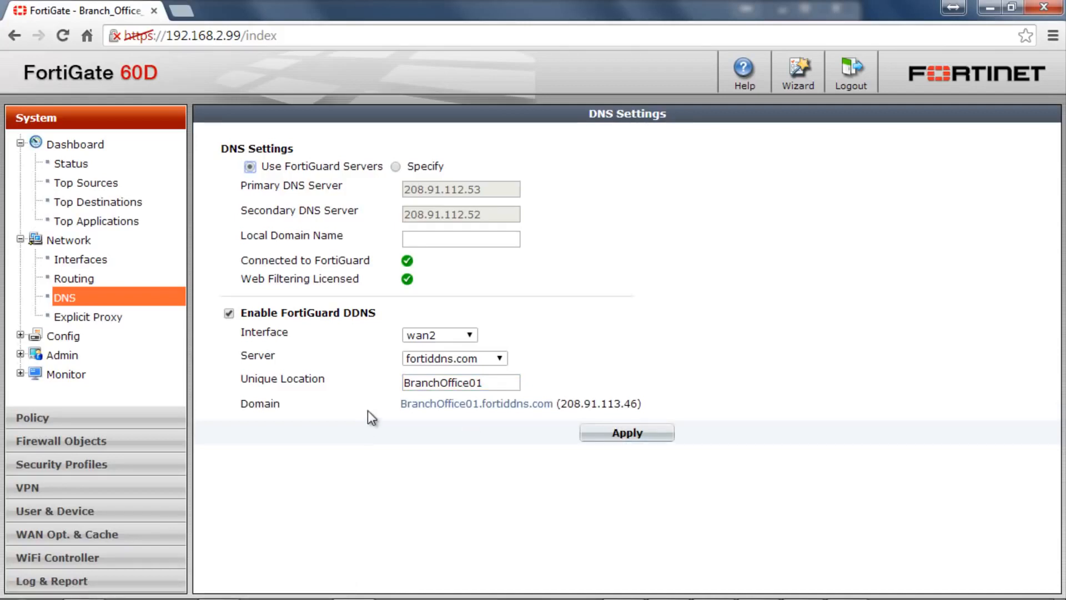
left_click_drag(395, 404, 553, 411)
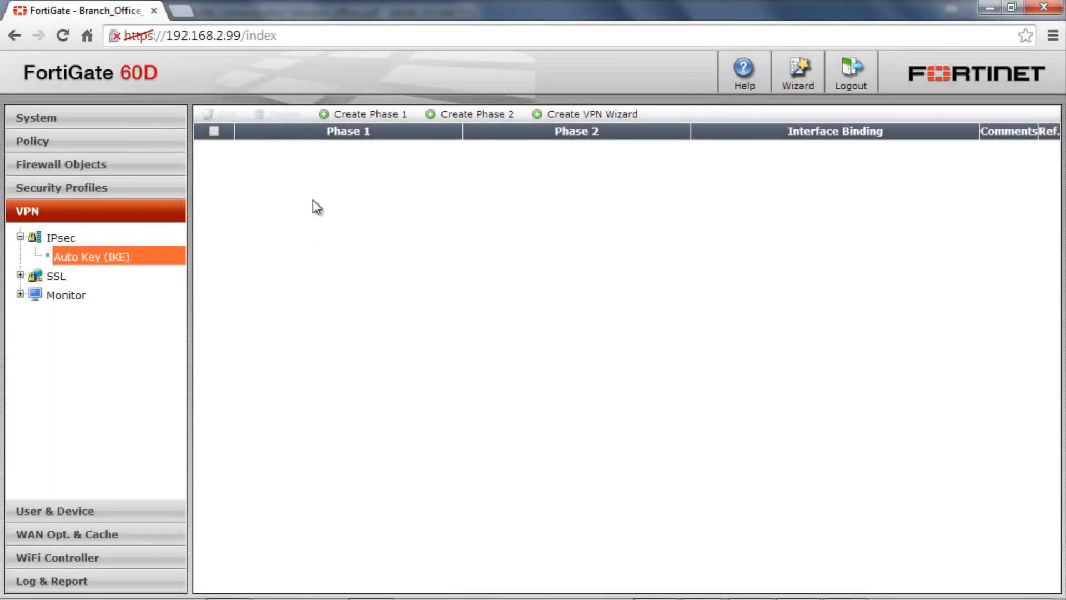
Start a new IPsec Phase 1 named 2hq with the static remote gateway IP address 208.91.115.110.
left_click(362, 113)
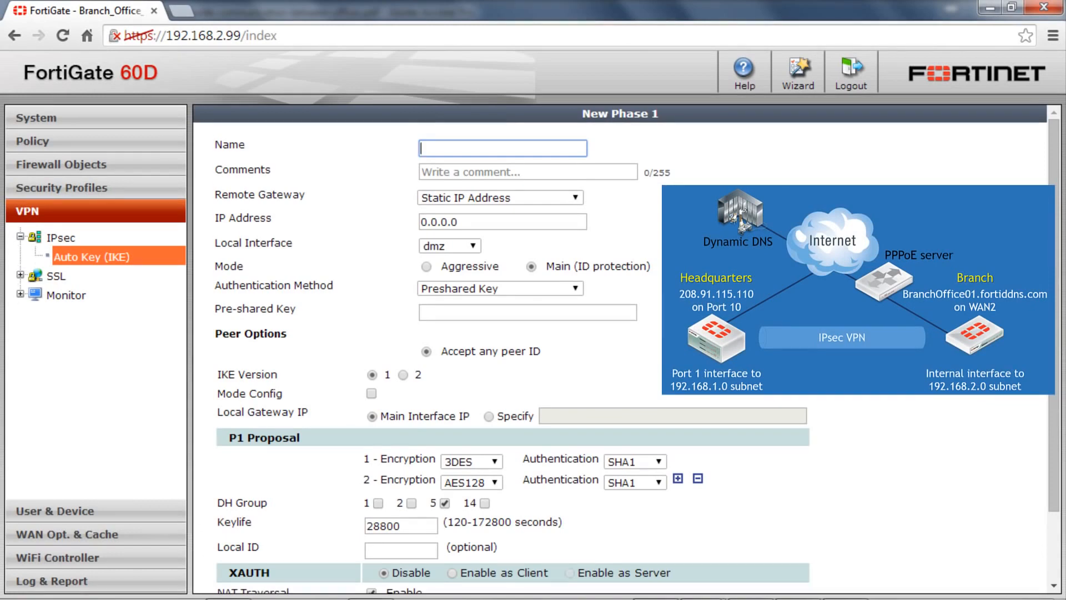
type("2")
key("Down")
key("Return")
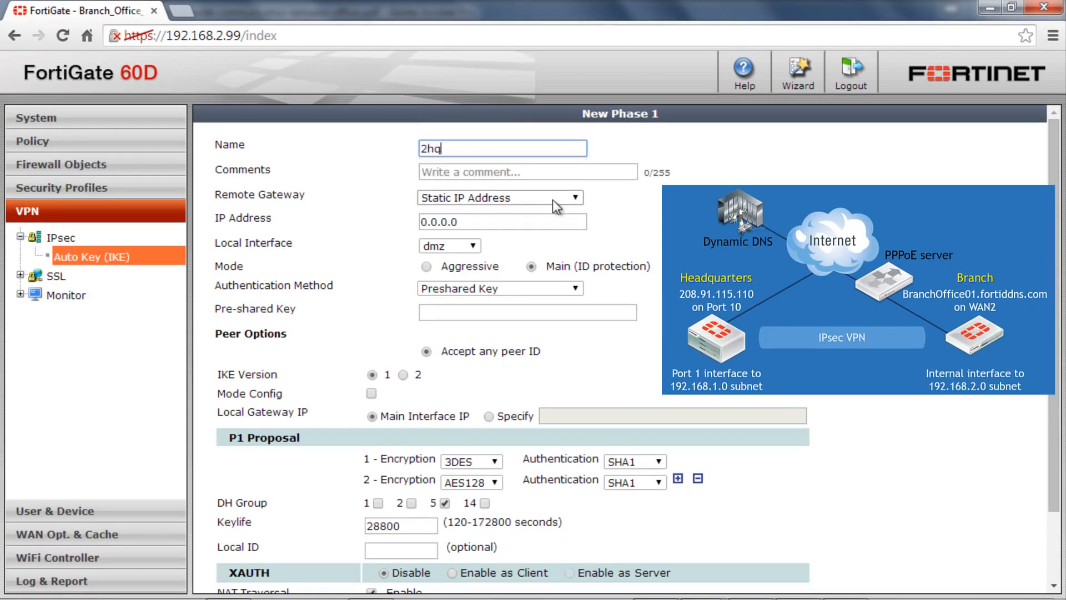
left_click(551, 222)
key("ctrl+a")
type("20")
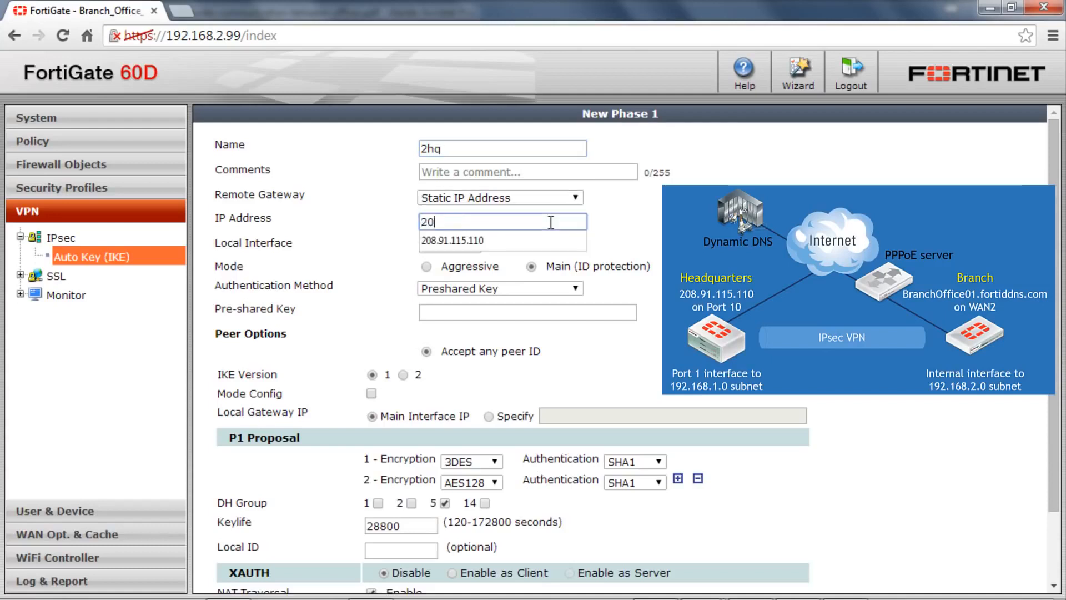
key("Down")
key("Return")
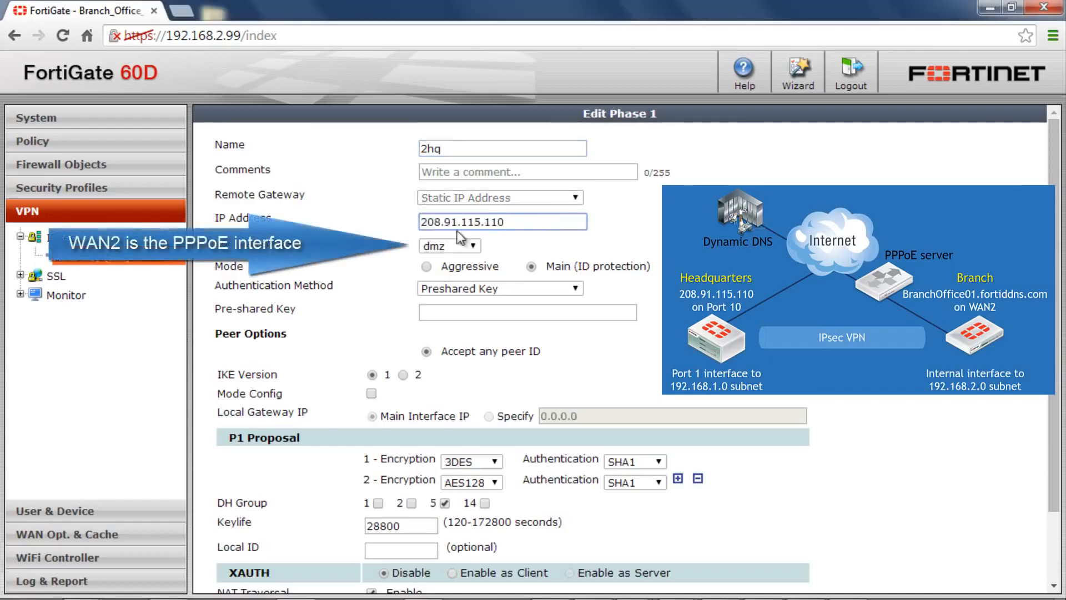
Set the Phase 1 local interface to wan2 and enter the pre-shared key.
left_click(471, 247)
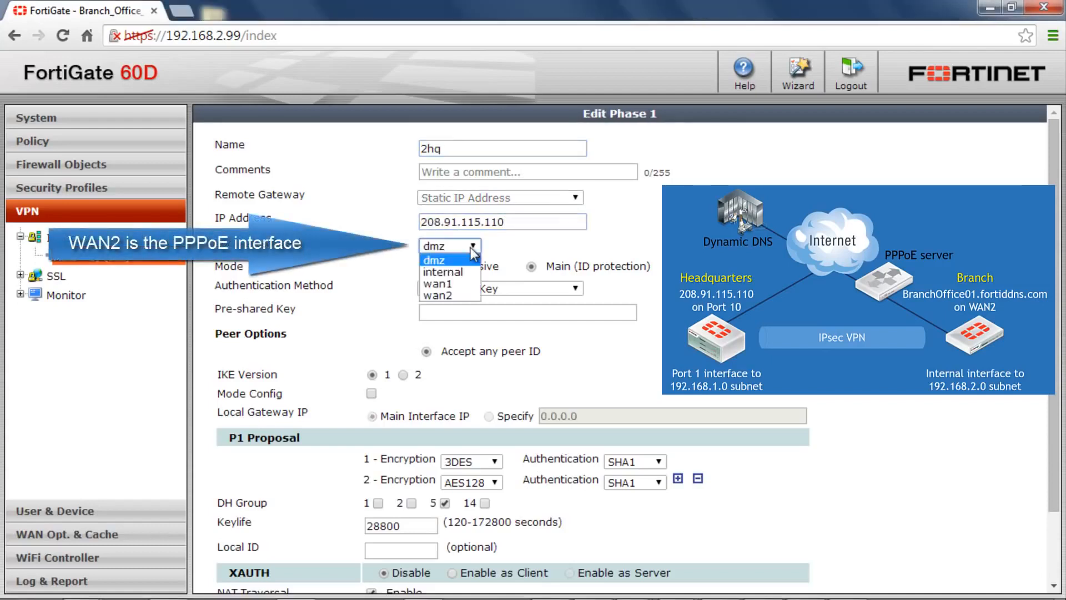
left_click(460, 295)
left_click(452, 314)
type("fortinet")
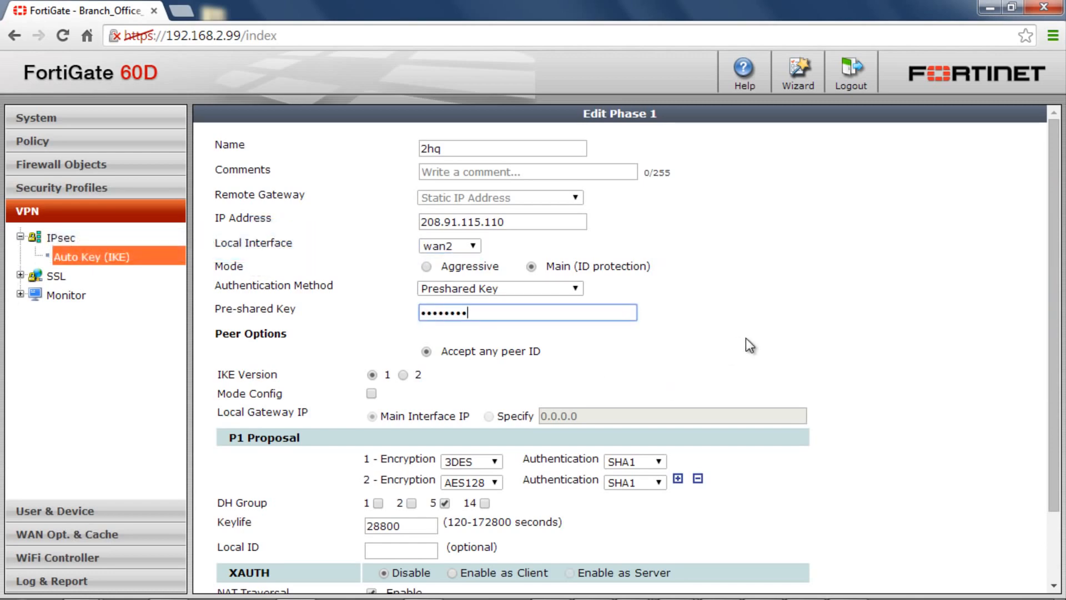
scroll(745, 337, "down", 2)
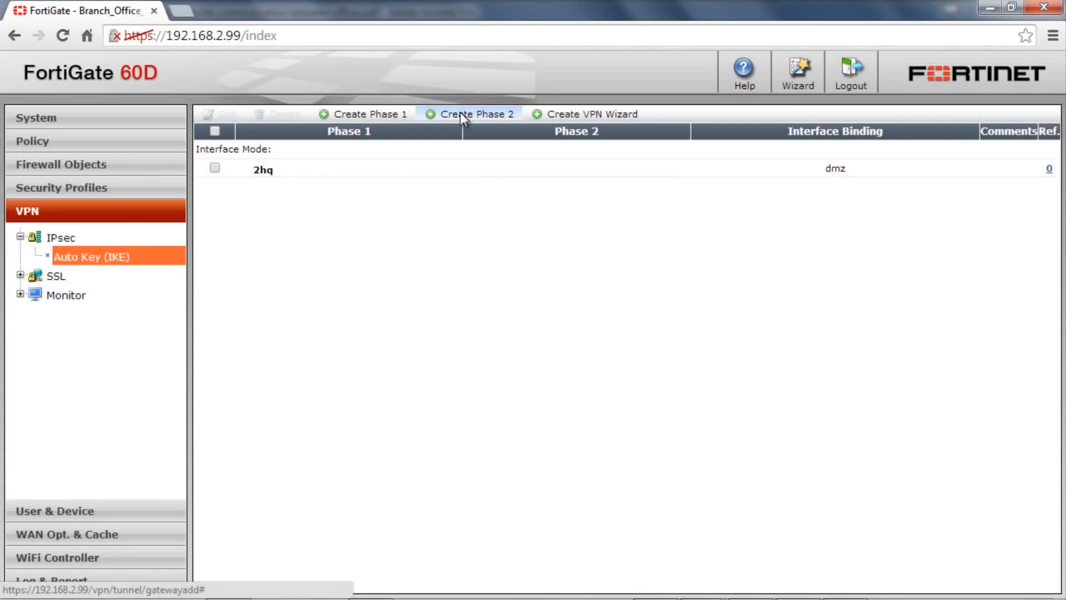
Create an IPsec Phase 2 named 2hq_phase2 that uses the 2hq Phase 1, and save it.
left_click(461, 112)
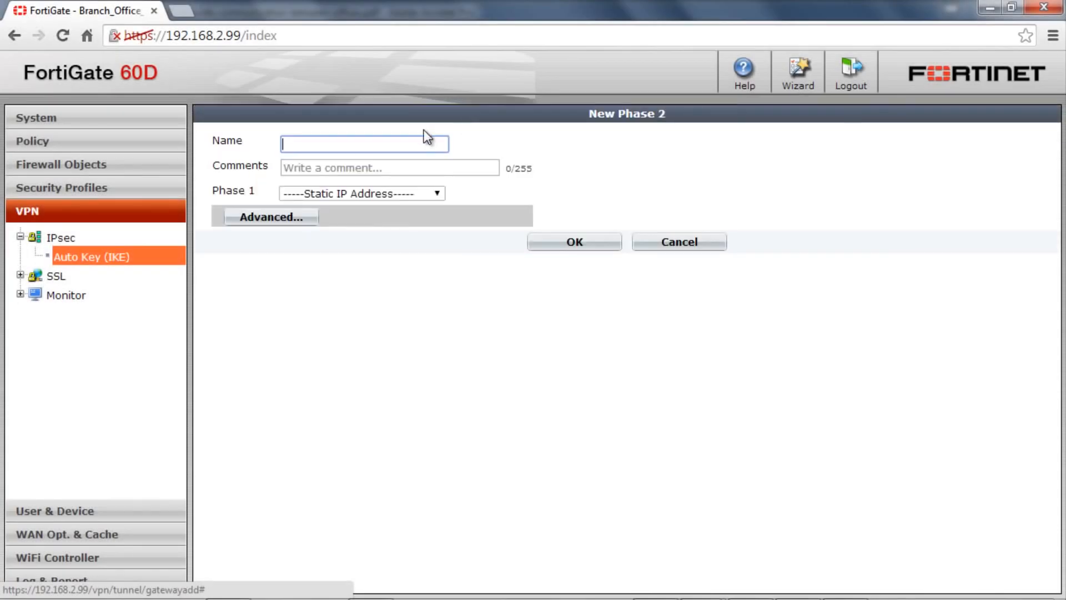
type("2")
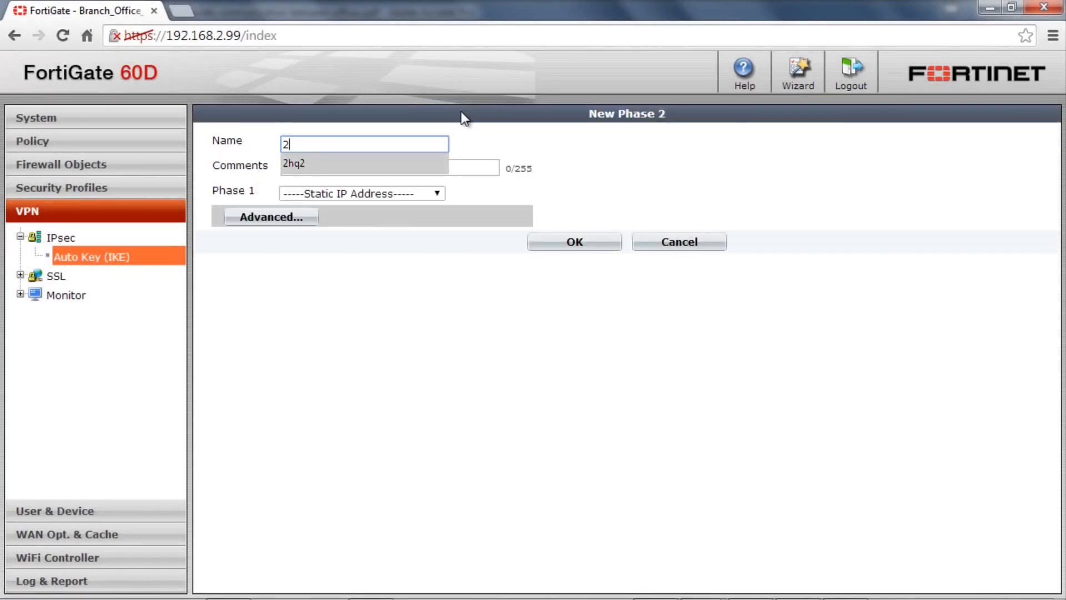
key("Down")
key("Return")
key("Left")
type("_")
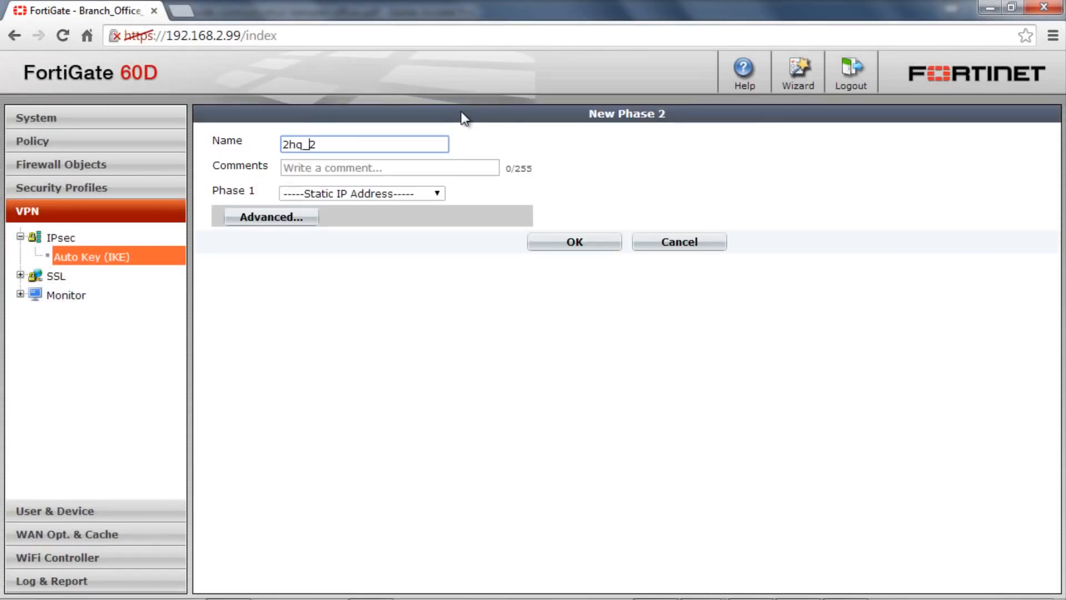
type("phase")
left_click(415, 195)
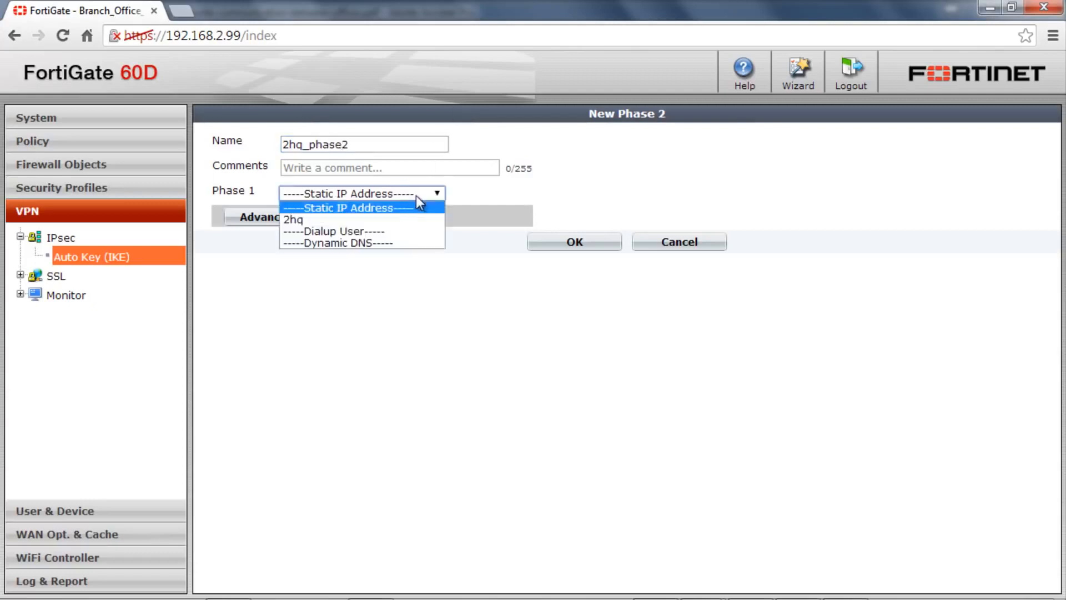
left_click(404, 216)
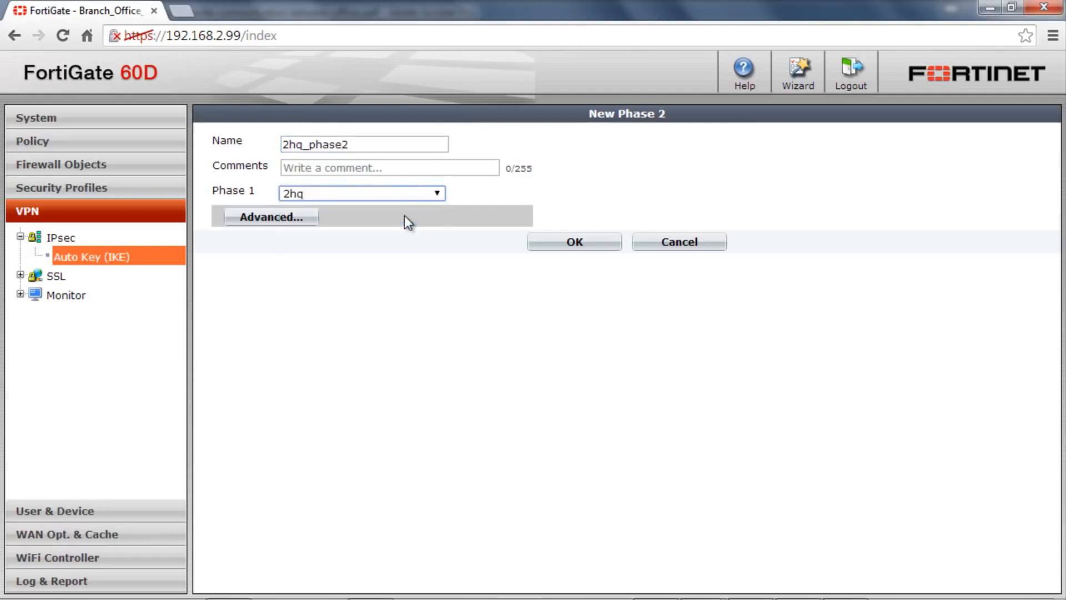
left_click(562, 247)
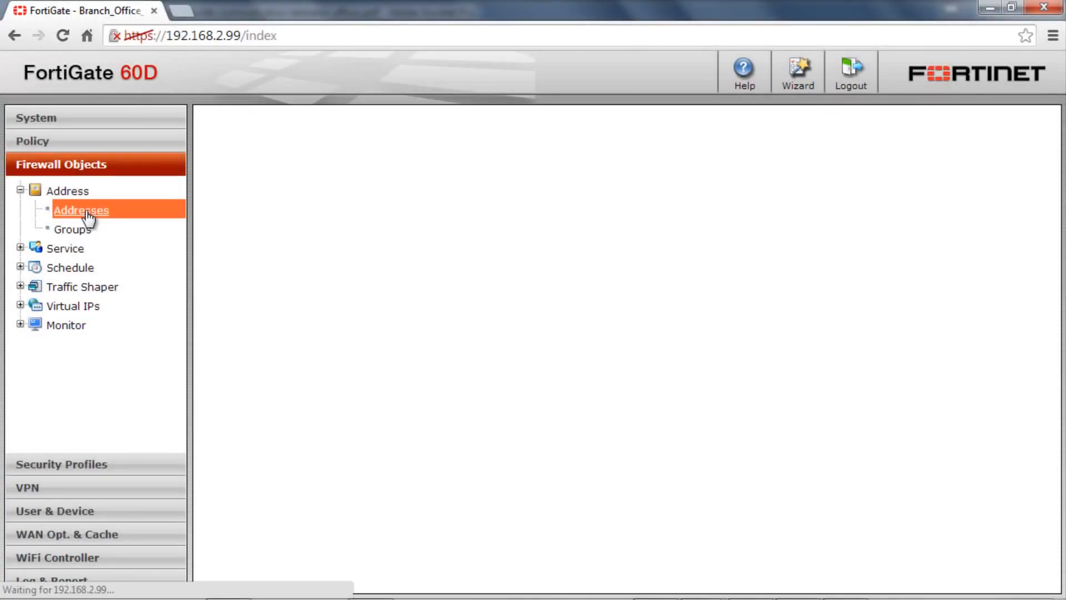
Start a new firewall address object named HQ_LAN.
left_click(245, 115)
type("hq")
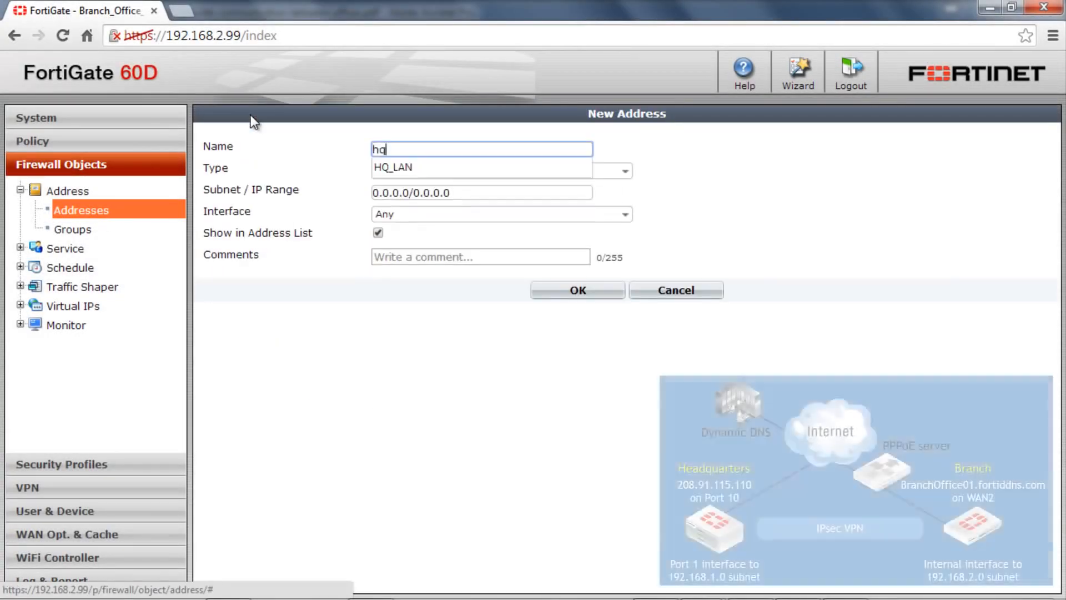
key("Down")
key("Return")
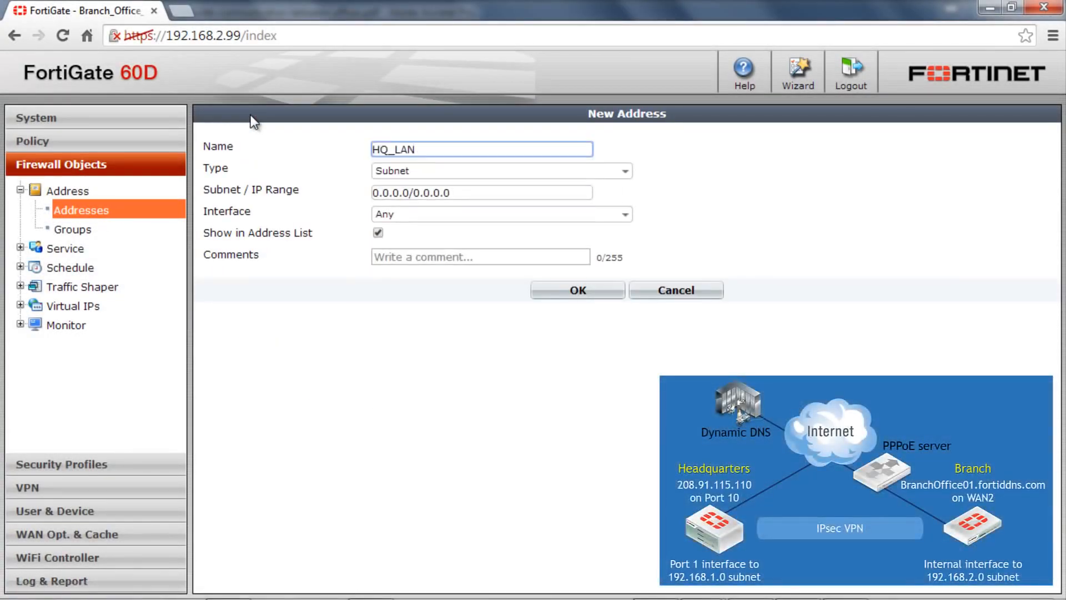
Set the HQ_LAN address's subnet to 192.168.1.0/24.
left_click(423, 193)
triple_click(423, 193)
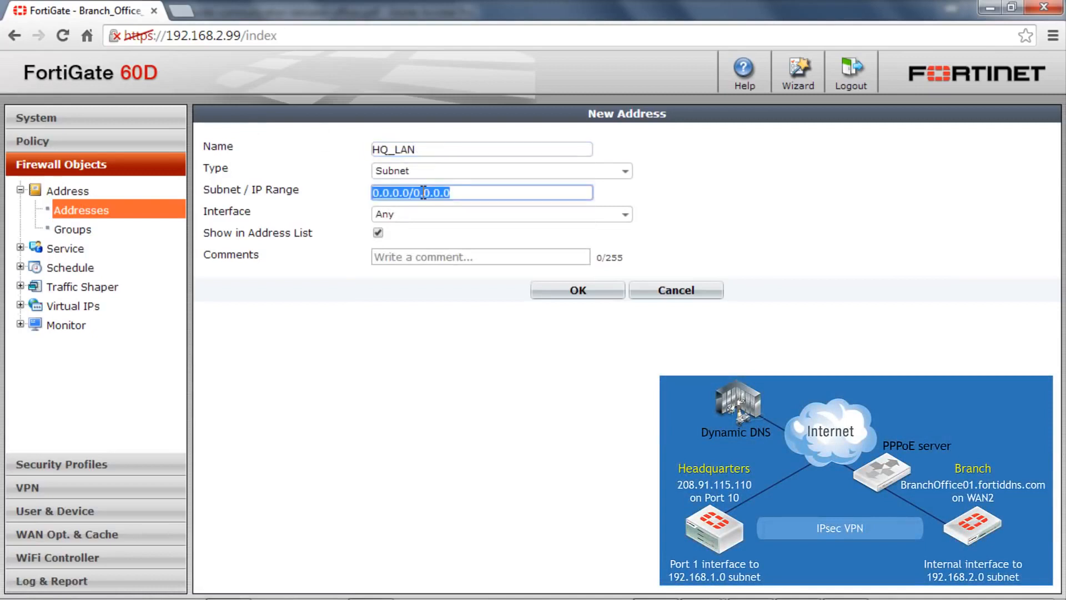
type("192.1")
key("Down")
key("Down")
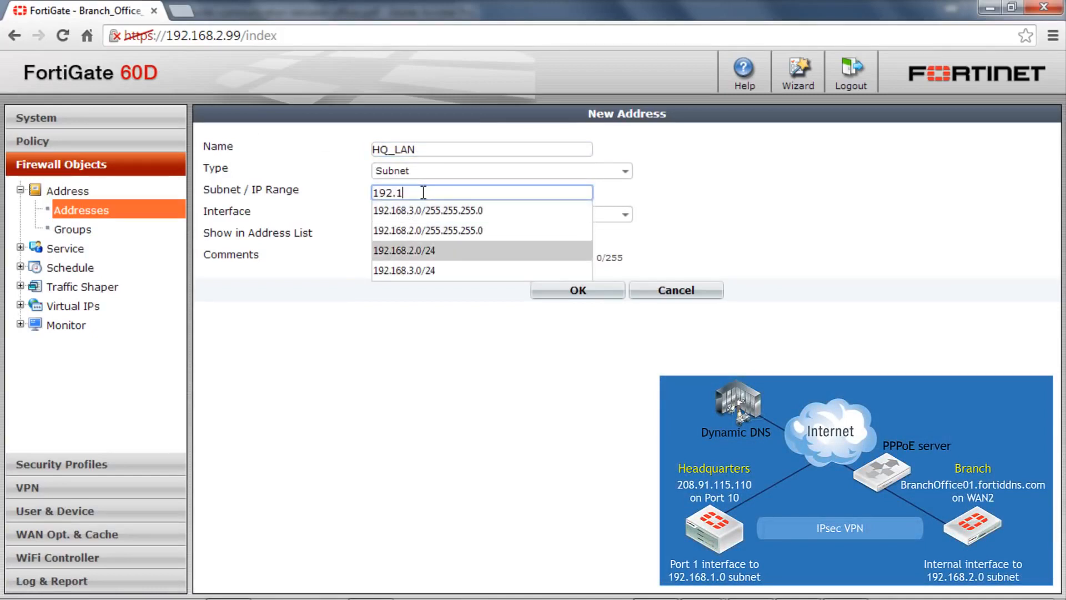
key("Return")
key("Left")
key("Left")
key("Left")
key("Left")
key("shift+Left")
key("shift+Right")
key("shift+Right")
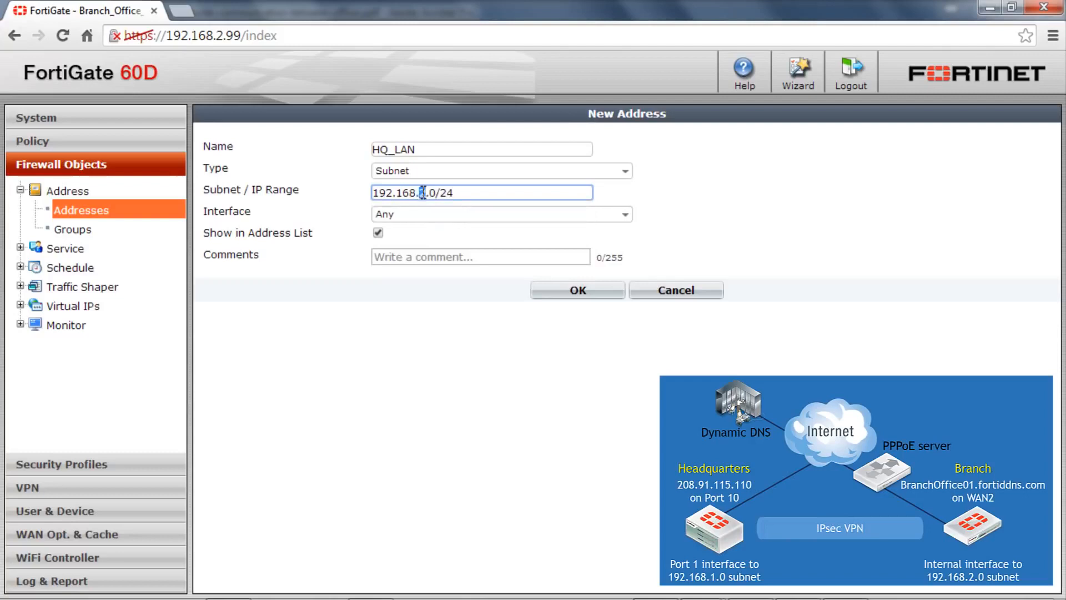
type("1")
Assign the HQ_LAN address to the 2hq interface and save it.
left_click(512, 215)
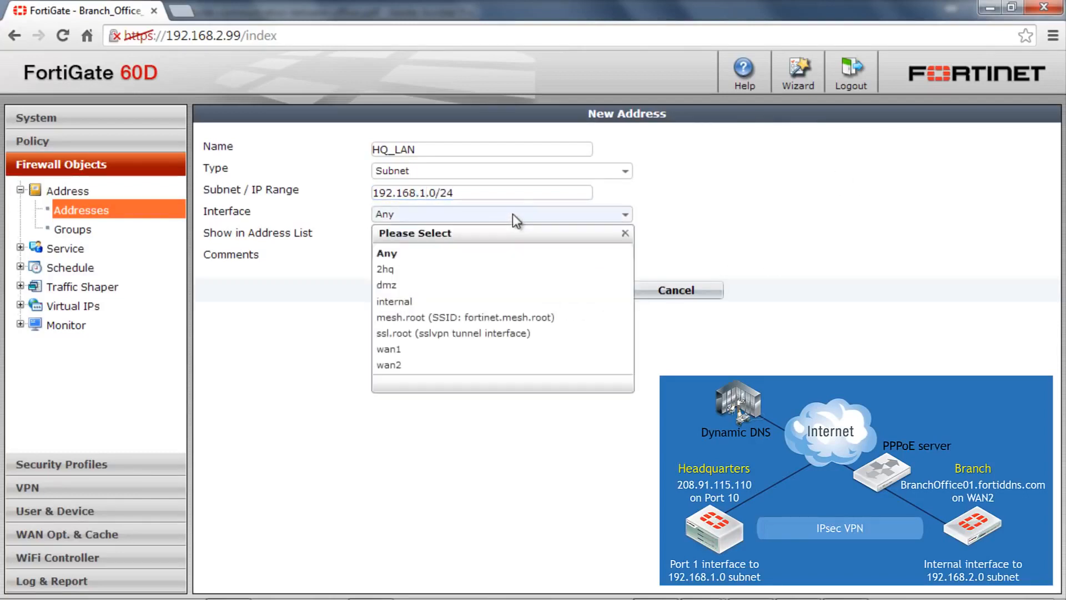
left_click(494, 270)
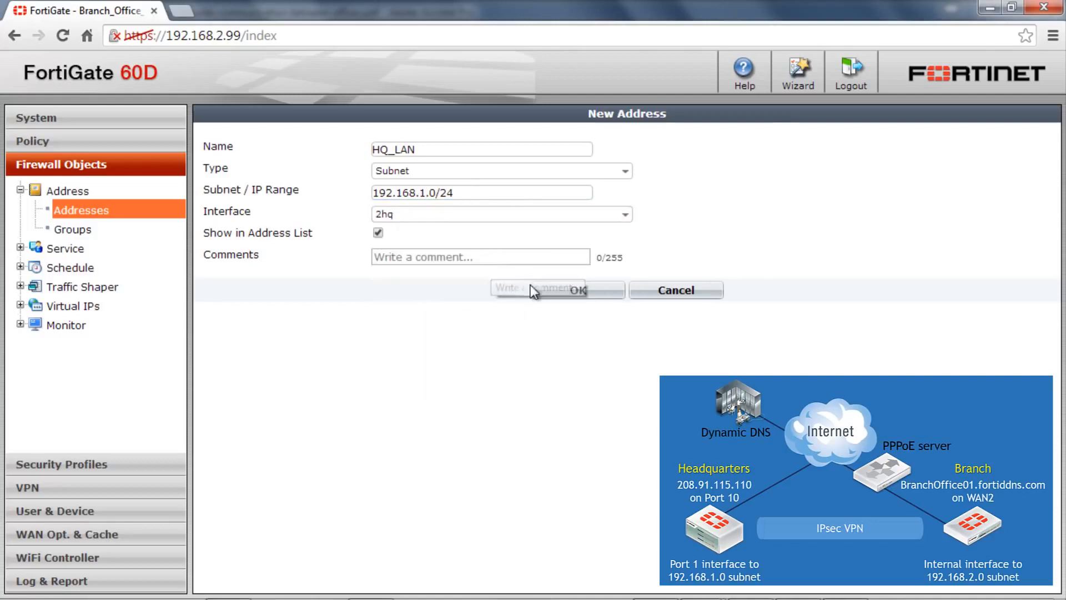
left_click(564, 291)
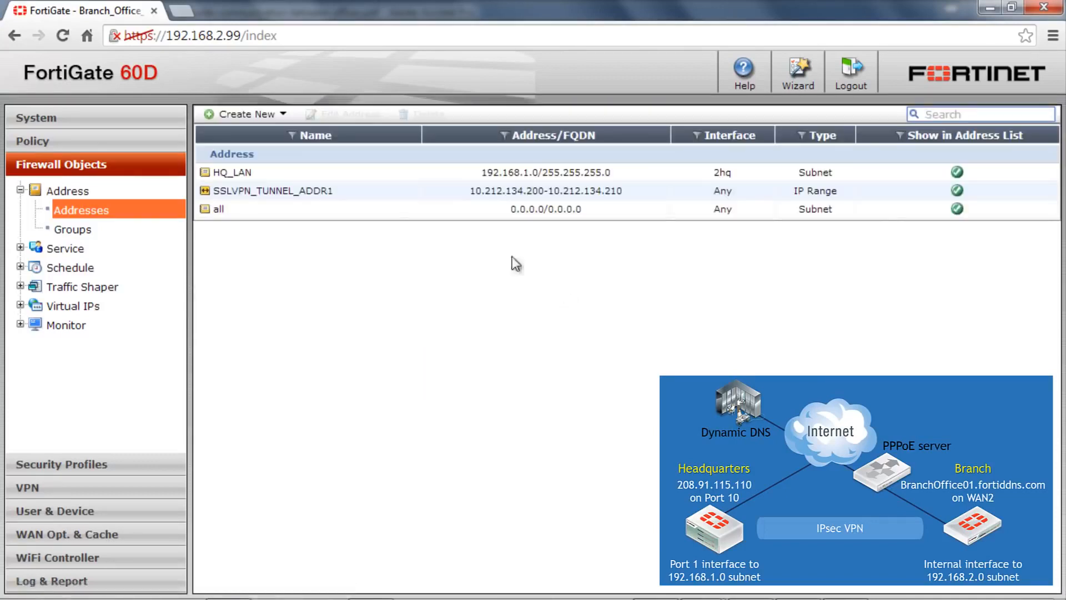
Start a new firewall address object named Branch_LAN.
left_click(228, 114)
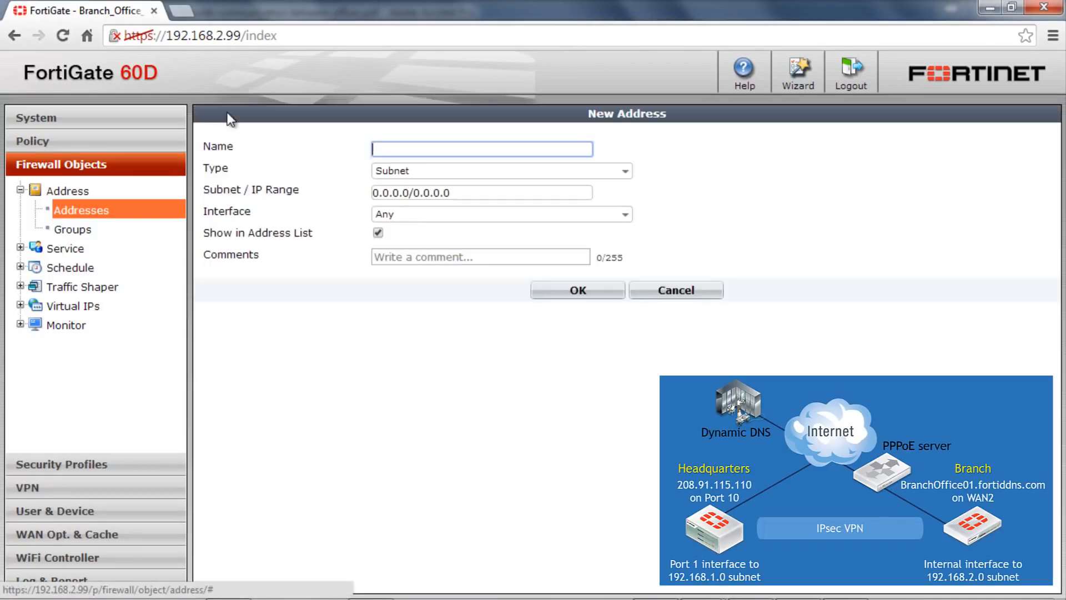
type("Bra")
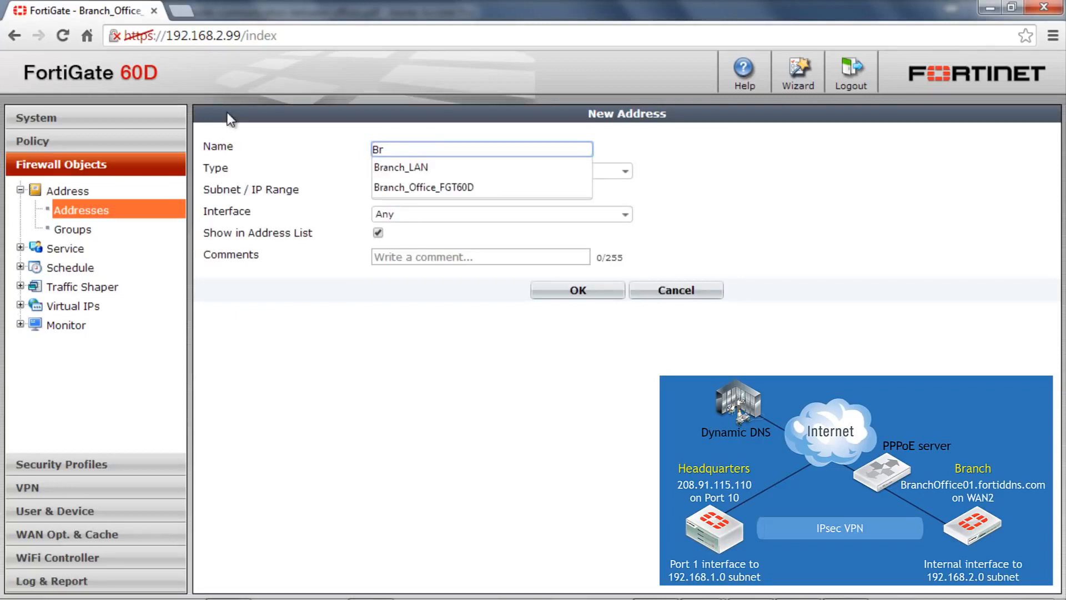
key("Down")
key("Return")
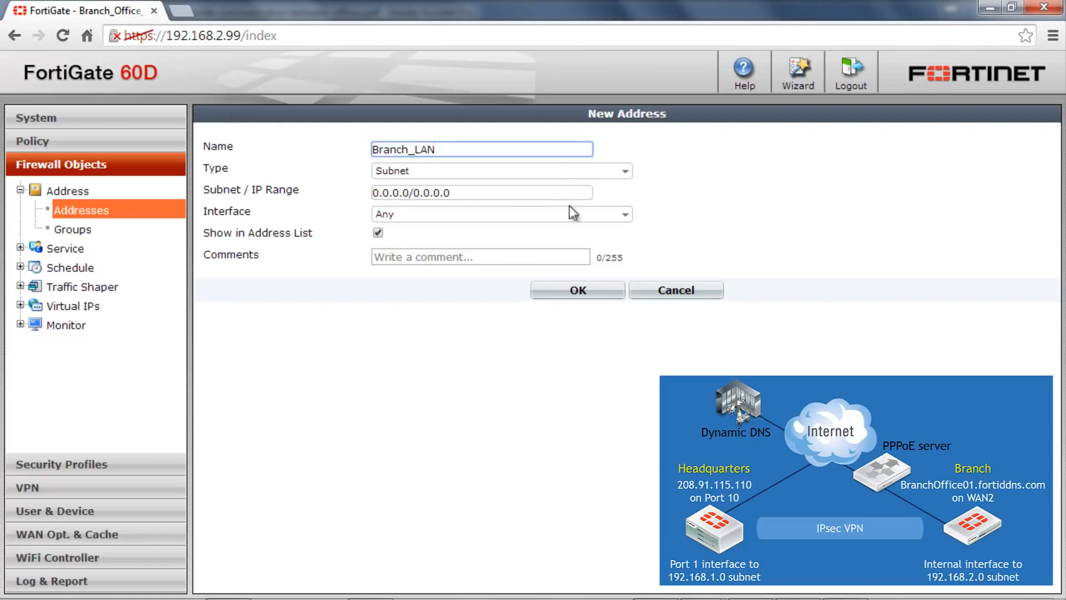
Set the Branch_LAN address's subnet to 192.168.2.0/24.
left_click(555, 189)
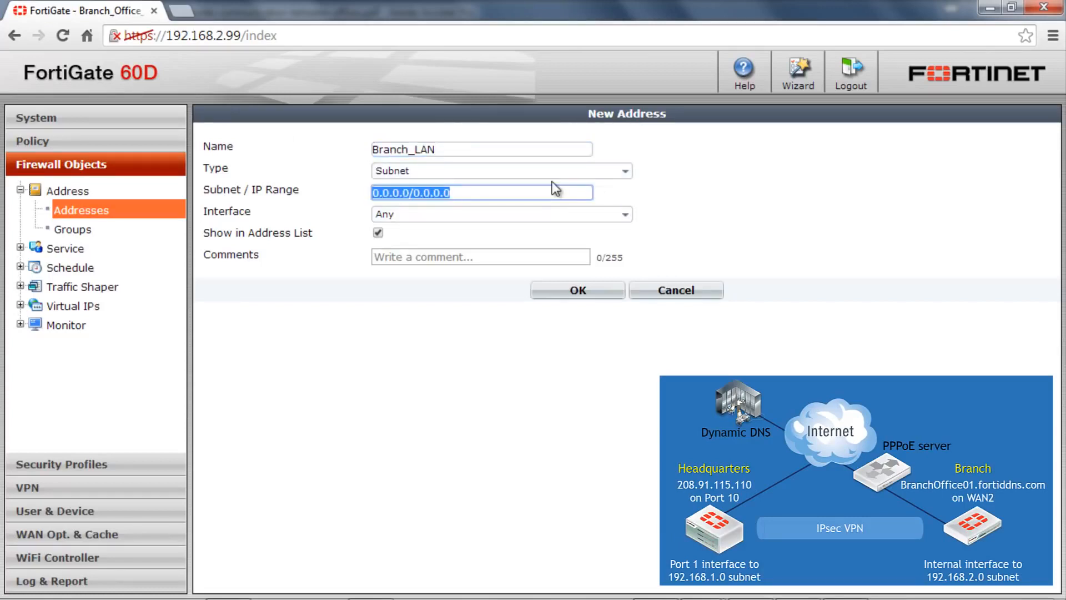
type("19")
key("Down")
key("Down")
key("Down")
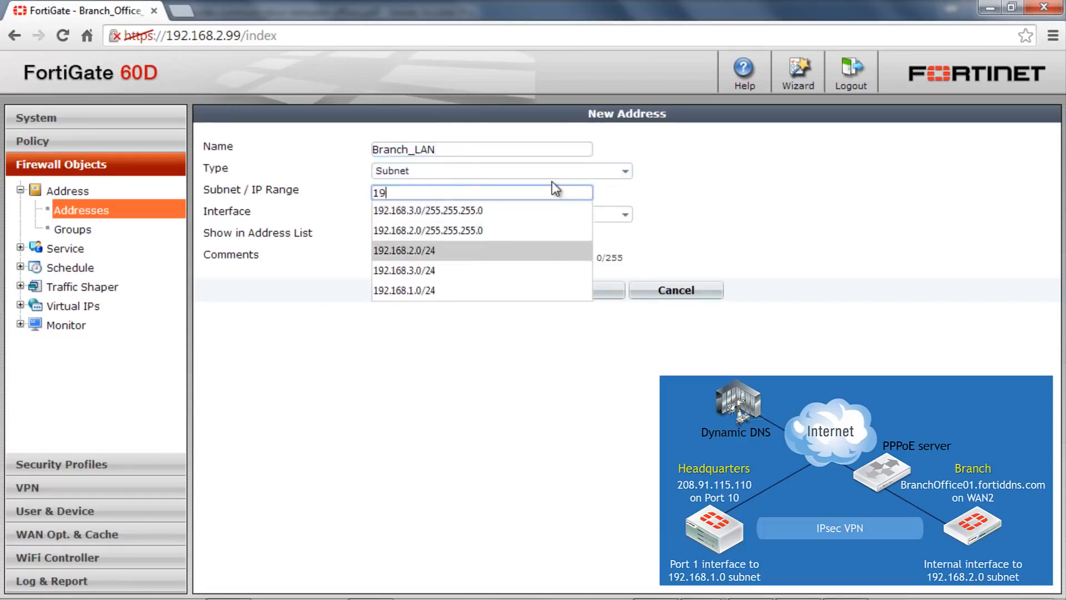
key("Return")
Assign the Branch_LAN address to the internal interface and save it.
left_click(523, 215)
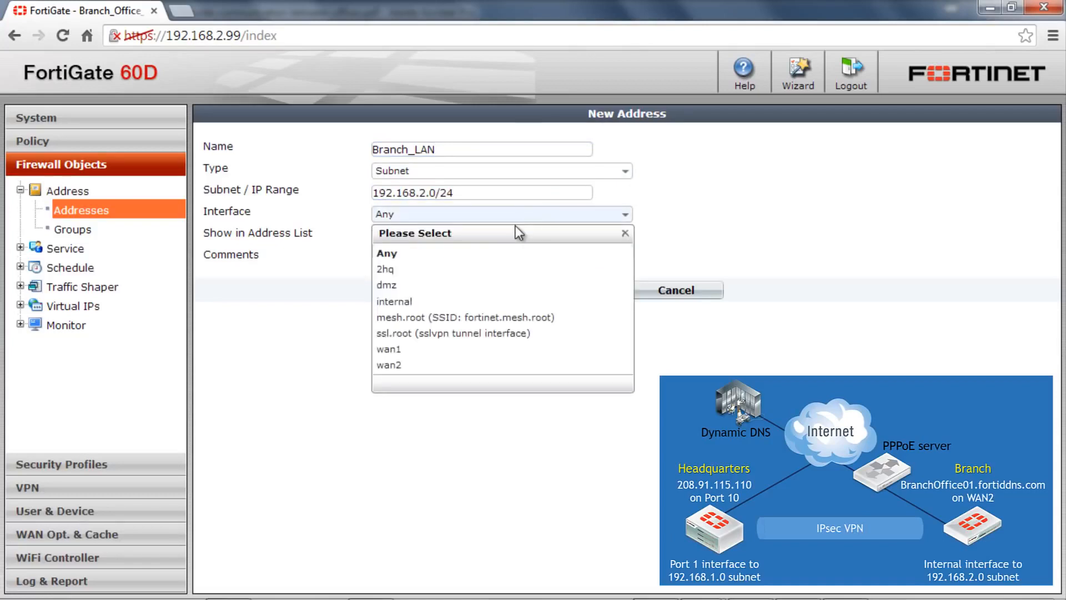
left_click(490, 301)
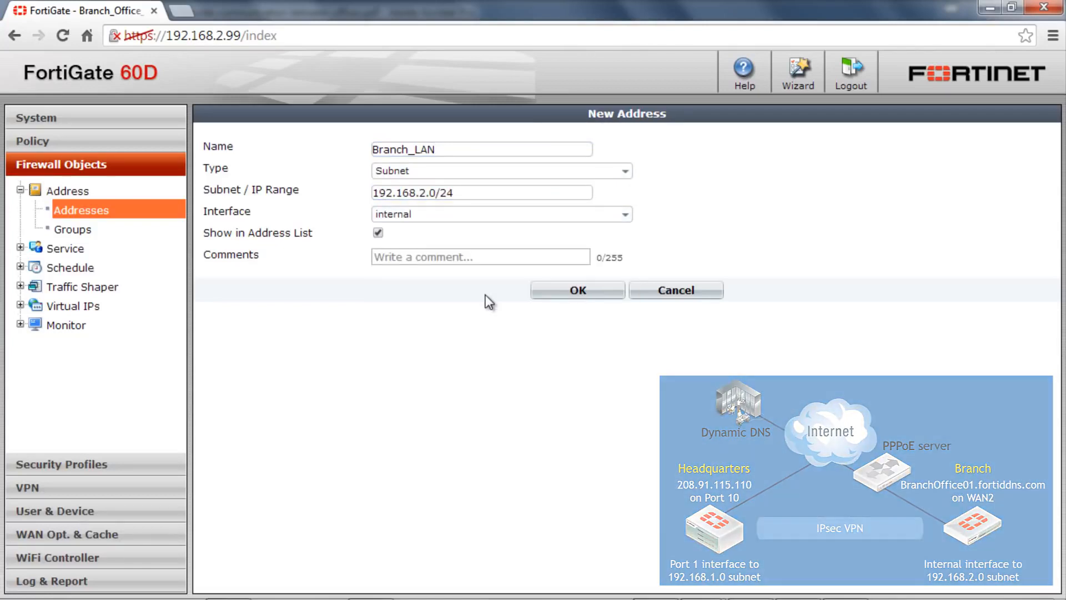
left_click(573, 291)
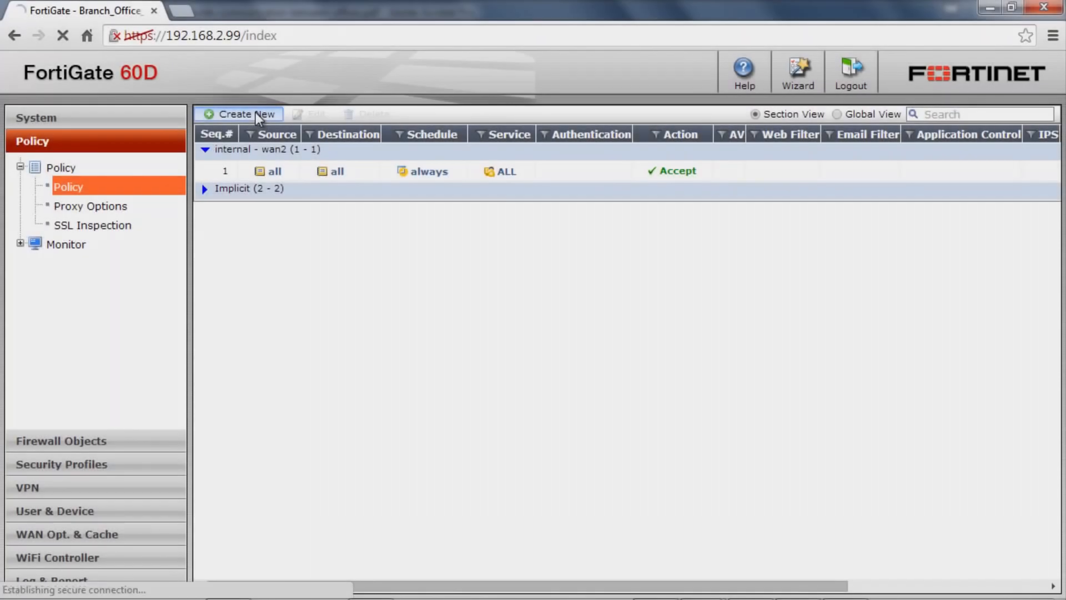
Start a new firewall policy with 2hq as the incoming interface and HQ_LAN as the source address.
left_click(255, 114)
left_click(556, 192)
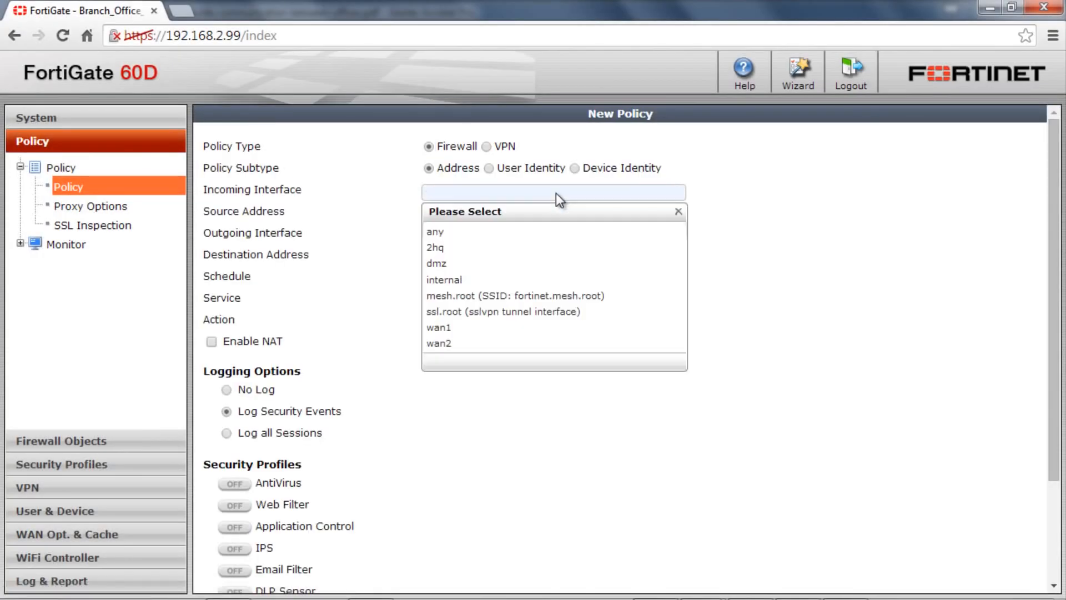
left_click(533, 247)
left_click(522, 216)
left_click(509, 253)
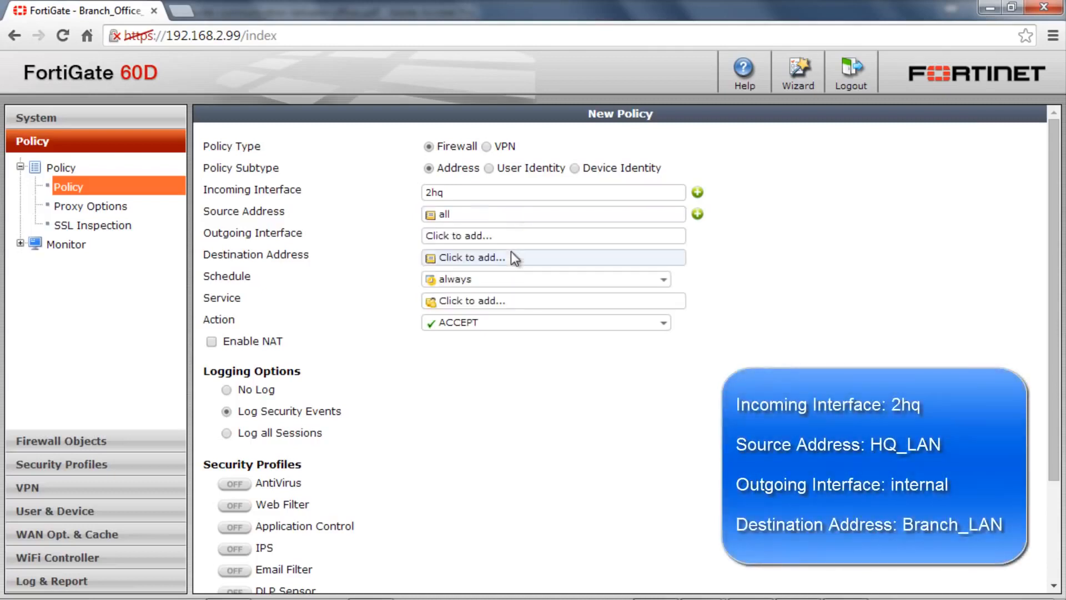
left_click(512, 218)
left_click(510, 251)
Set the policy's outgoing interface to internal and its destination address to Branch_LAN.
left_click(508, 238)
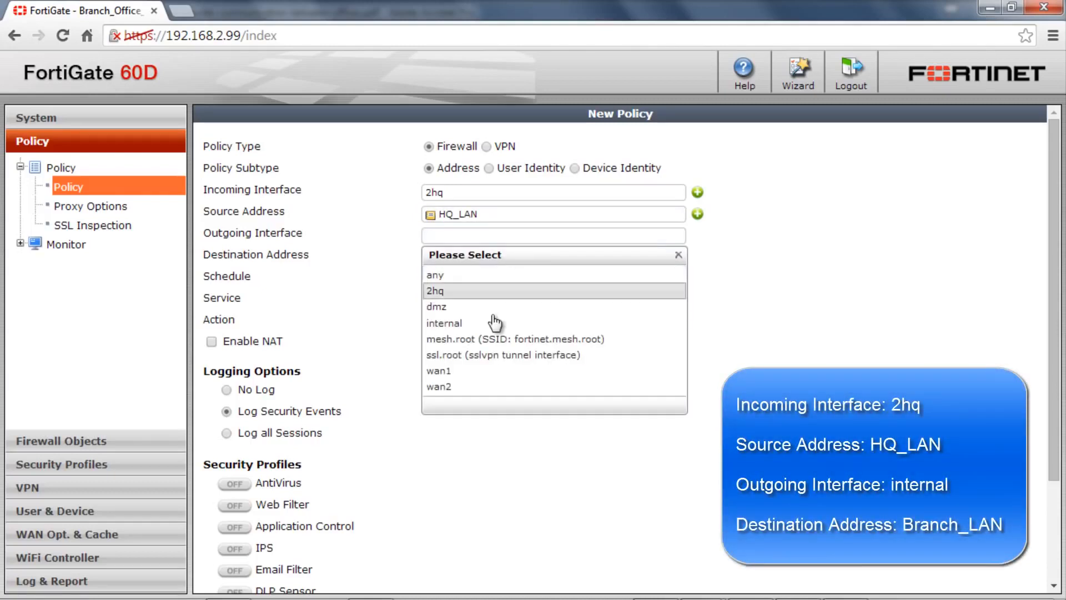
left_click(492, 315)
left_click(497, 258)
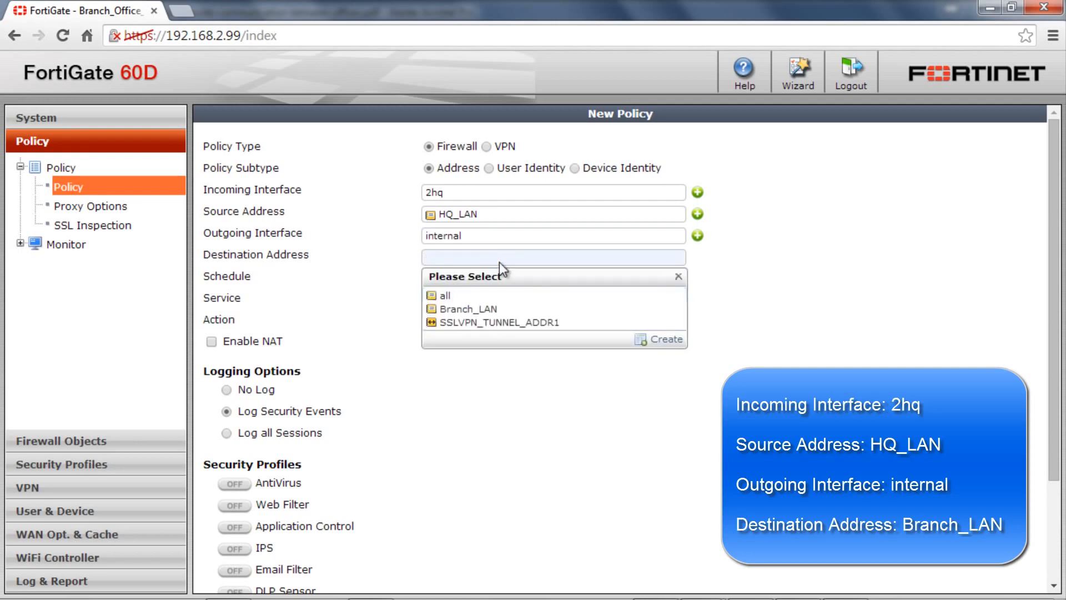
left_click(495, 307)
Set the service to ALL for the 2hq-to-internal policy and save it.
left_click(499, 300)
left_click(491, 348)
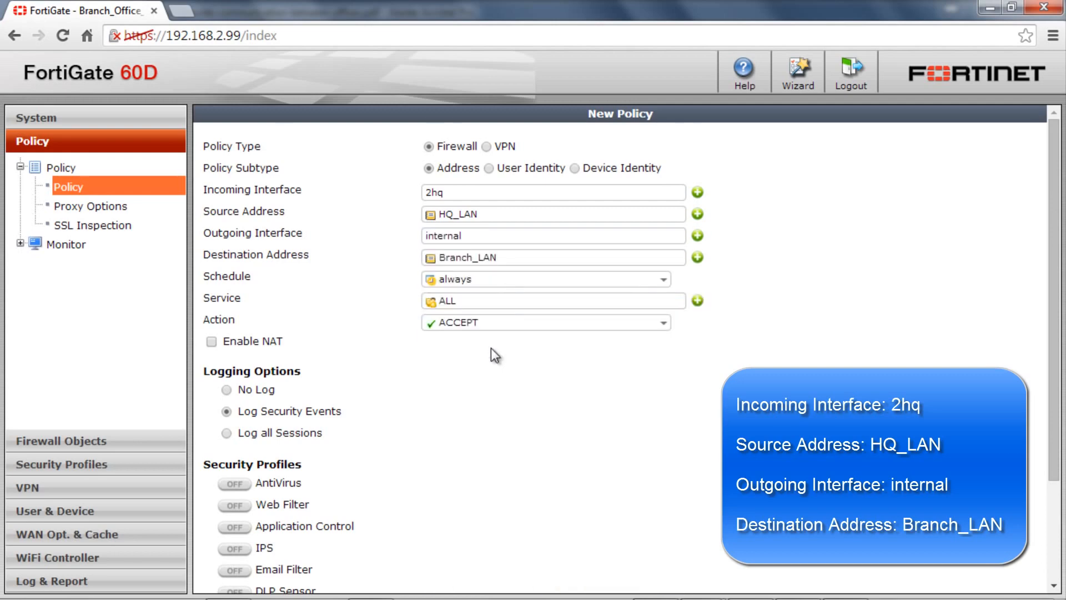
scroll(490, 348, "down", 3)
left_click(572, 579)
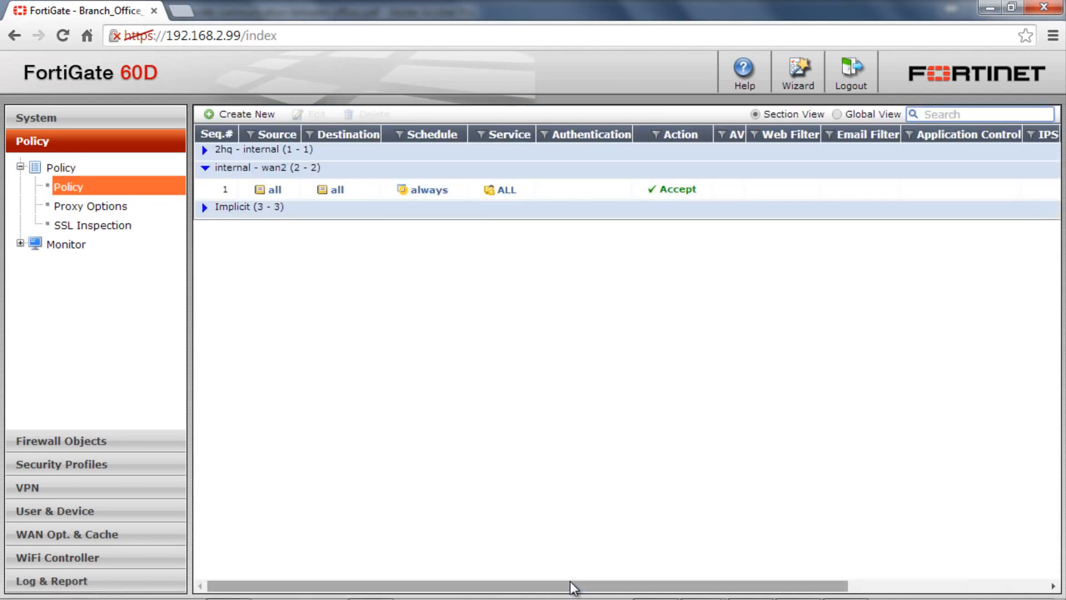
Start a second firewall policy with internal as the incoming interface and Branch_LAN as the source address.
left_click(225, 115)
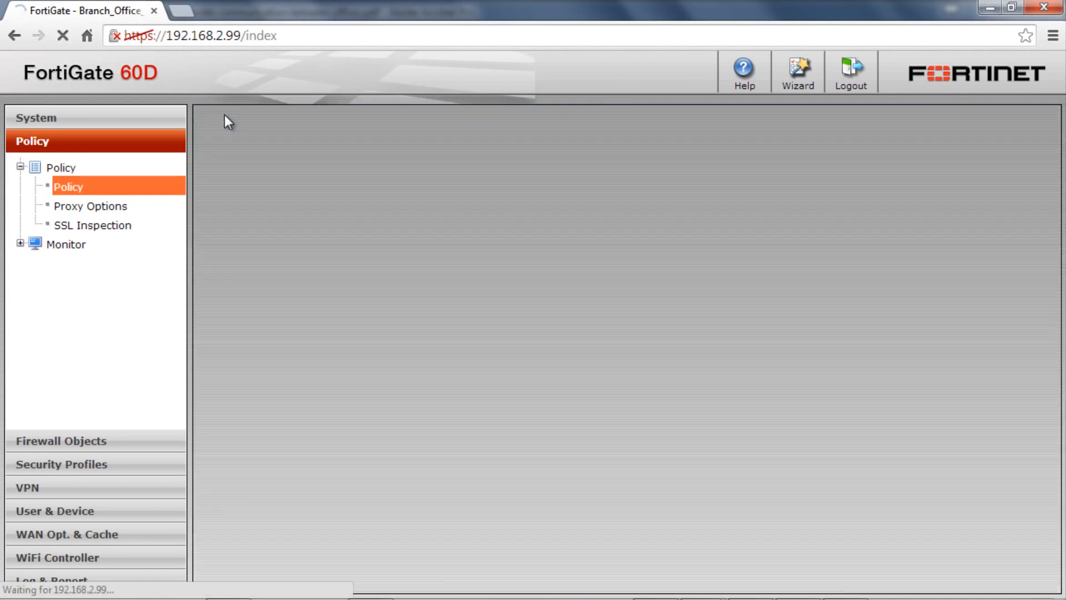
left_click(500, 191)
left_click(471, 272)
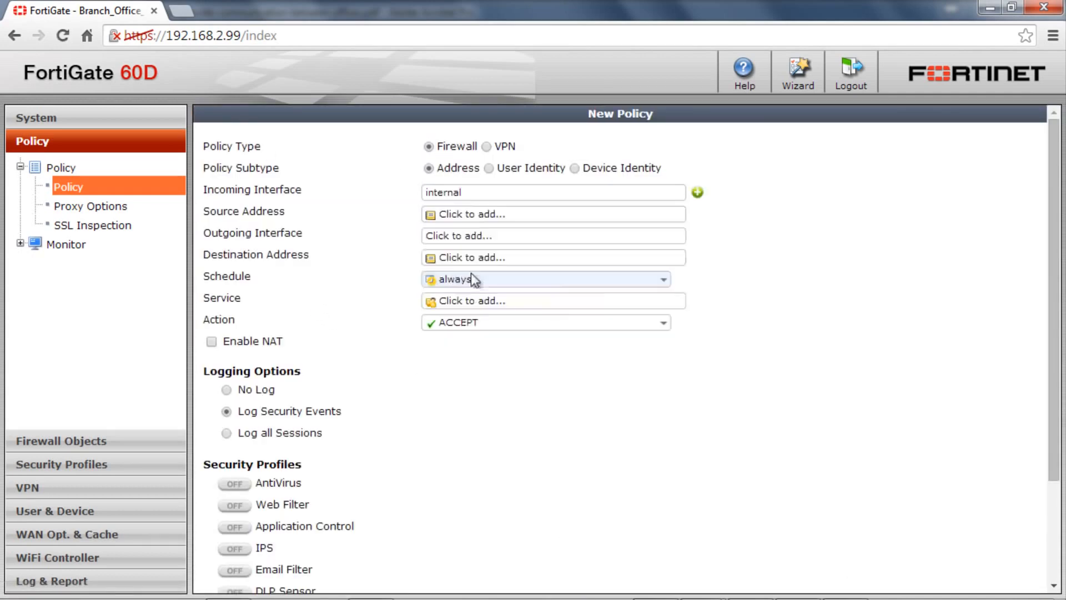
left_click(475, 215)
left_click(473, 264)
Set the second policy's outgoing interface to 2hq and its destination address to HQ_LAN.
left_click(464, 236)
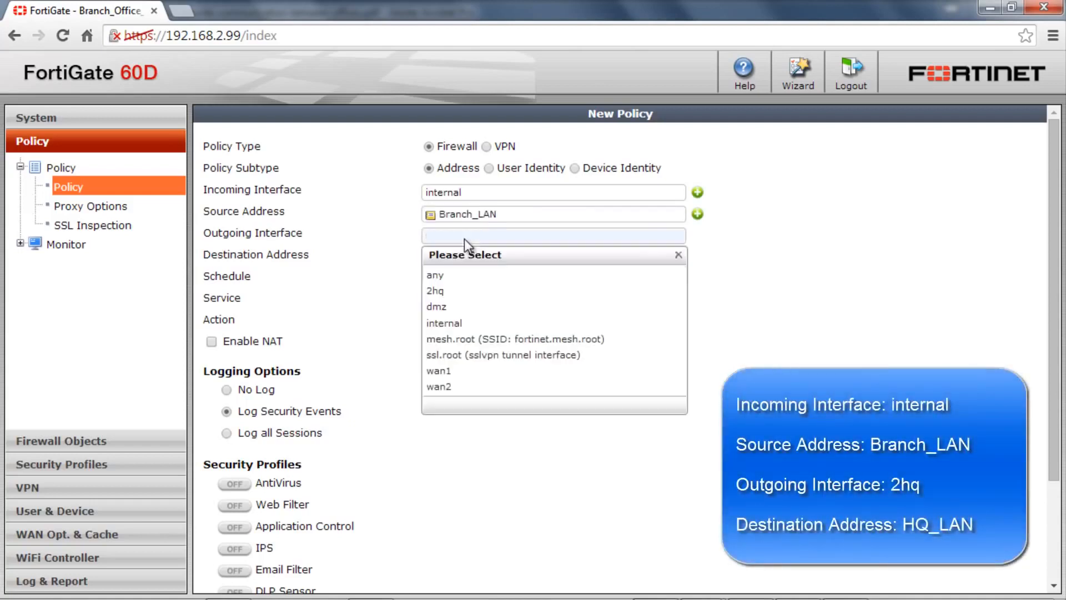
left_click(462, 284)
left_click(457, 259)
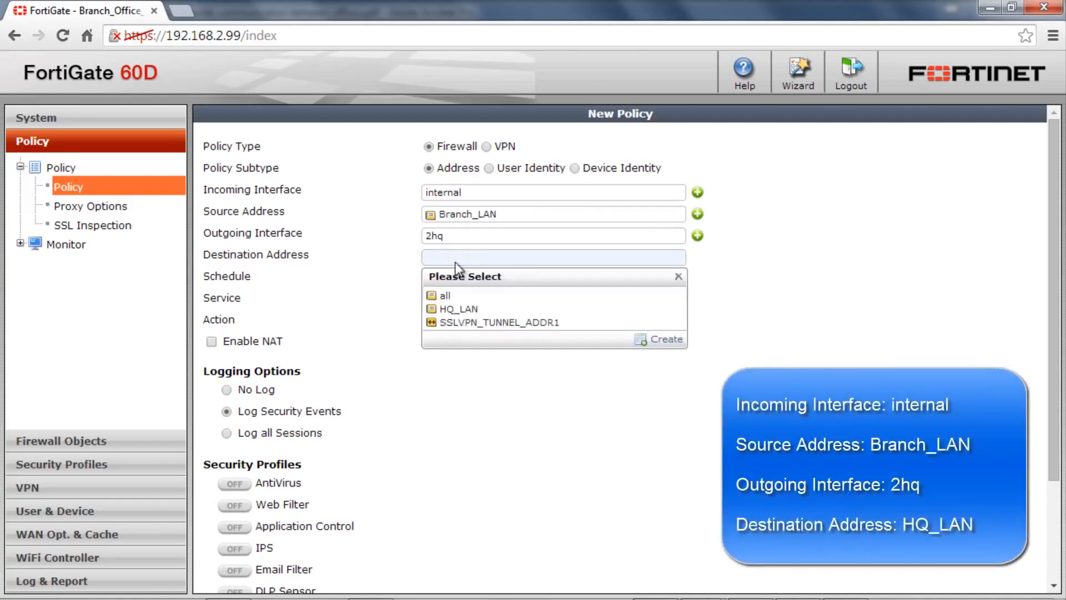
left_click(456, 309)
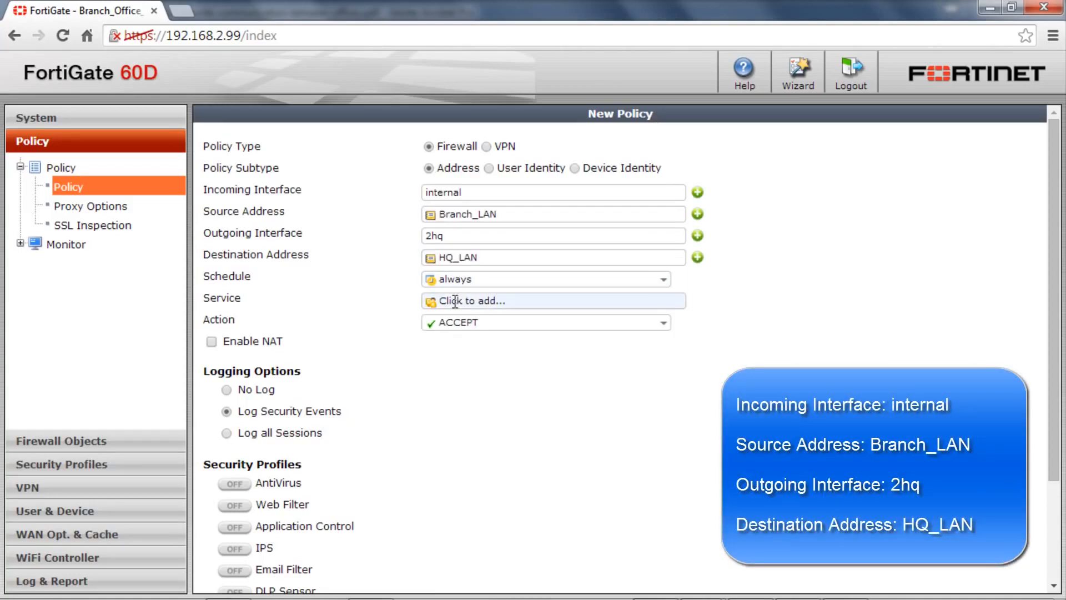
Set the service to ALL for the internal-to-2hq policy and save it.
left_click(464, 300)
left_click(458, 345)
scroll(399, 387, "down", 3)
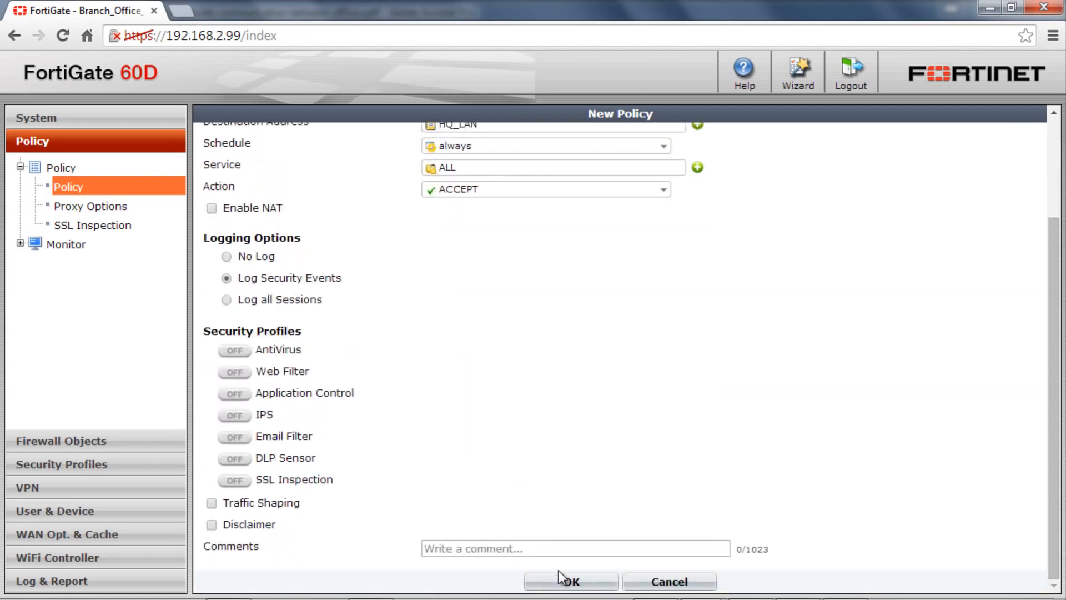
left_click(562, 581)
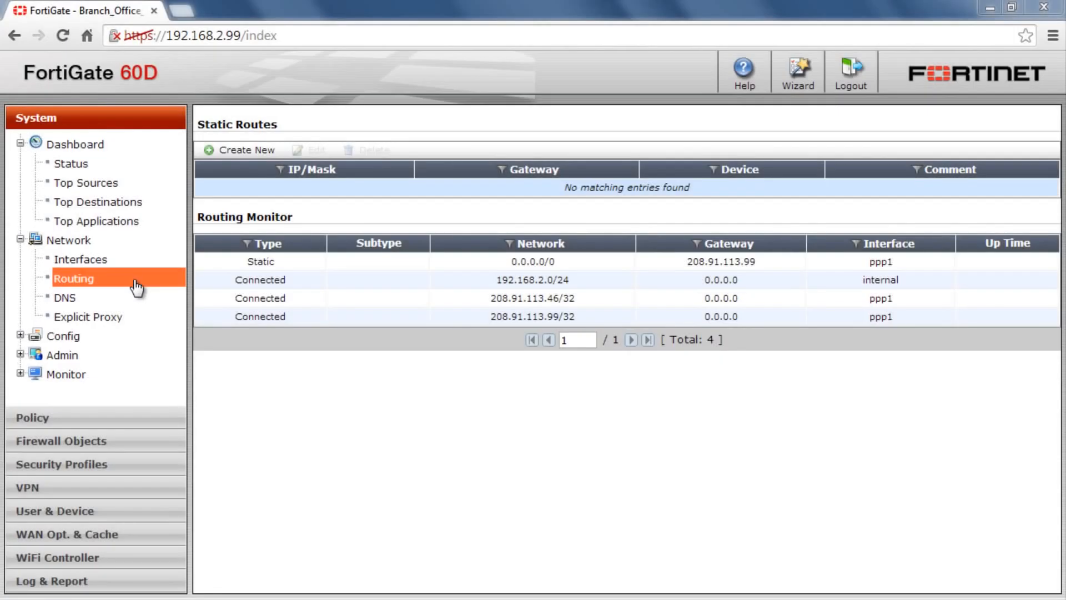
Start a new static route with destination 192.168.1.0/255.255.255.0 and select its outgoing device.
left_click(245, 151)
type(".")
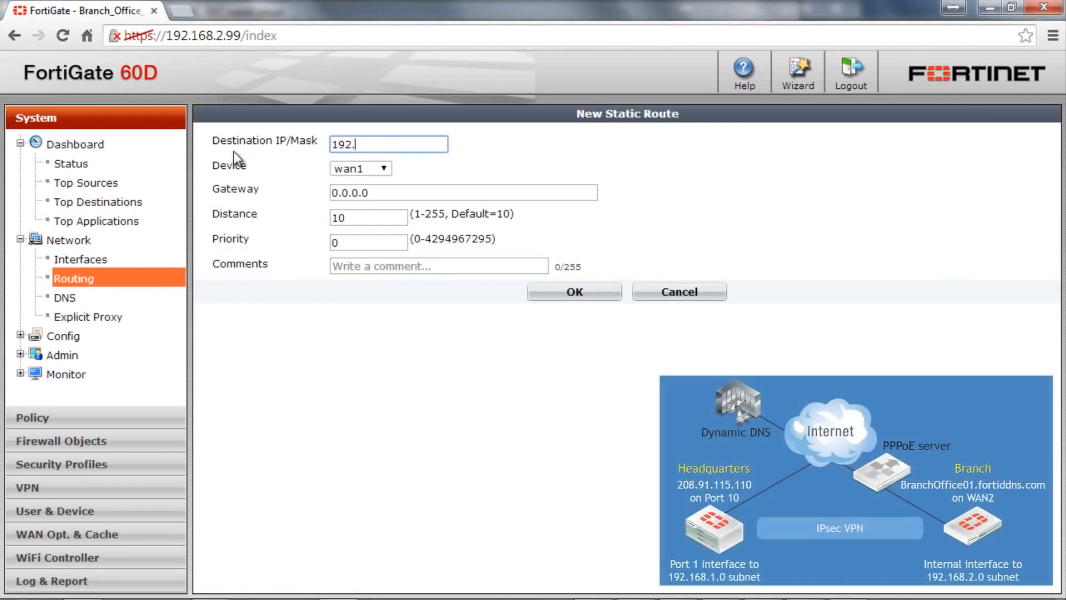
type("168.1.0/255.255.255.255.0")
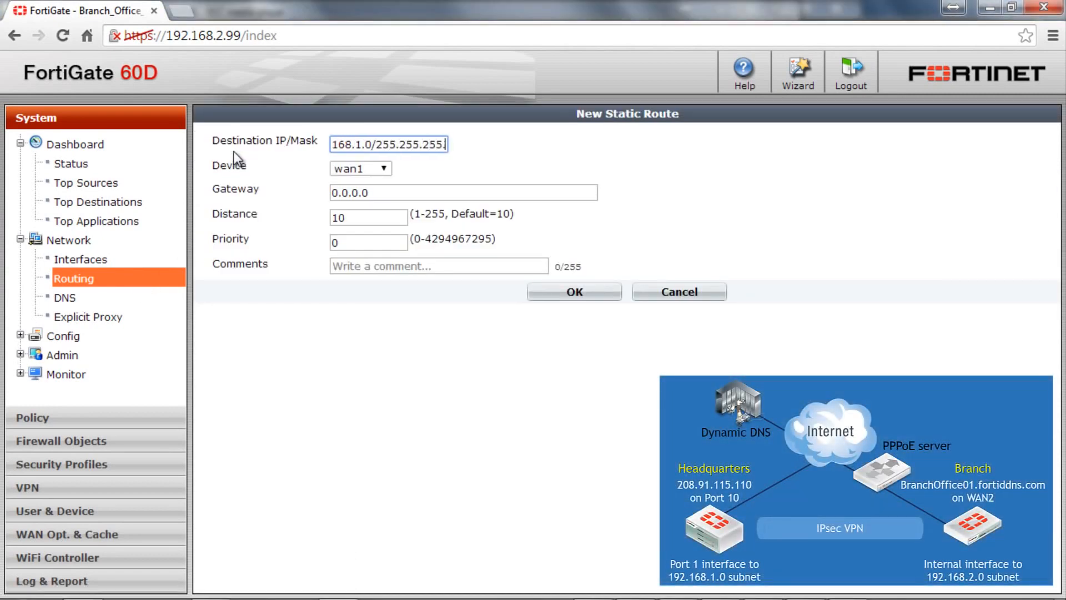
left_click(361, 168)
left_click(355, 241)
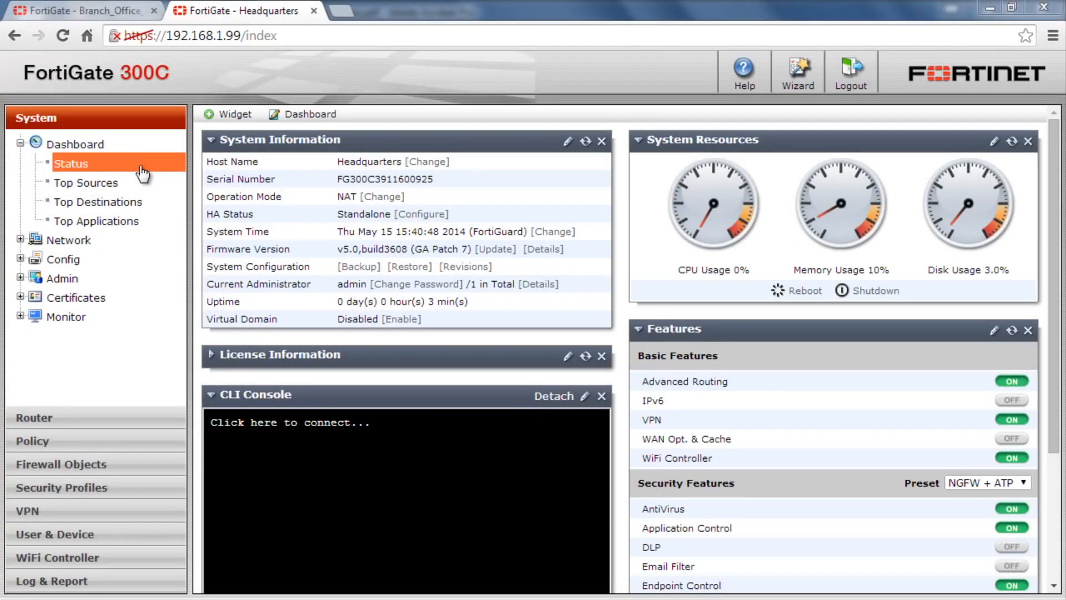
Open the network interface list on the Headquarters FortiGate.
left_click(69, 241)
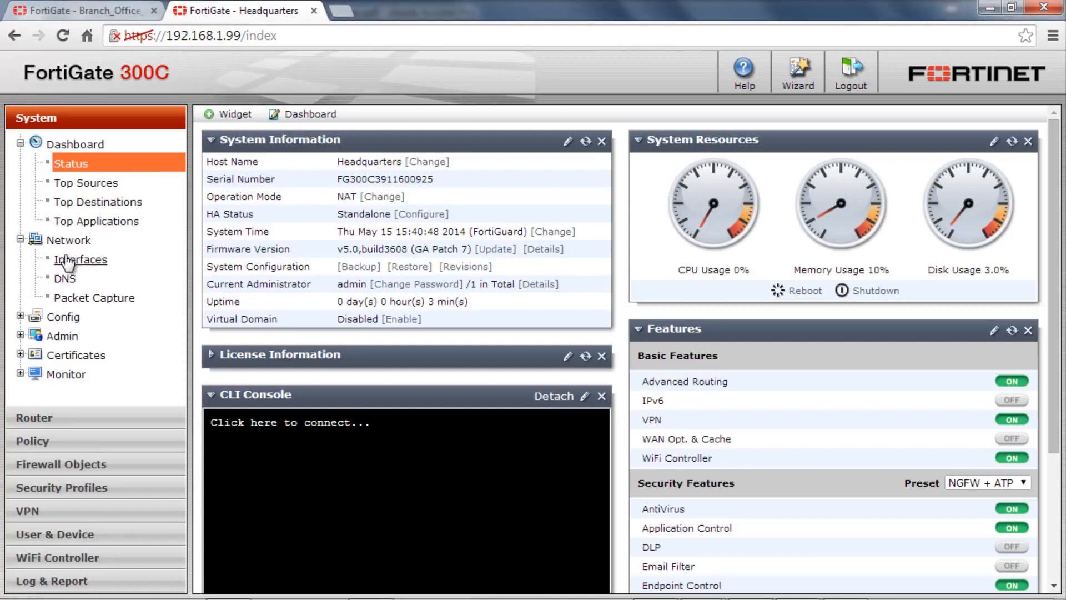
left_click(67, 260)
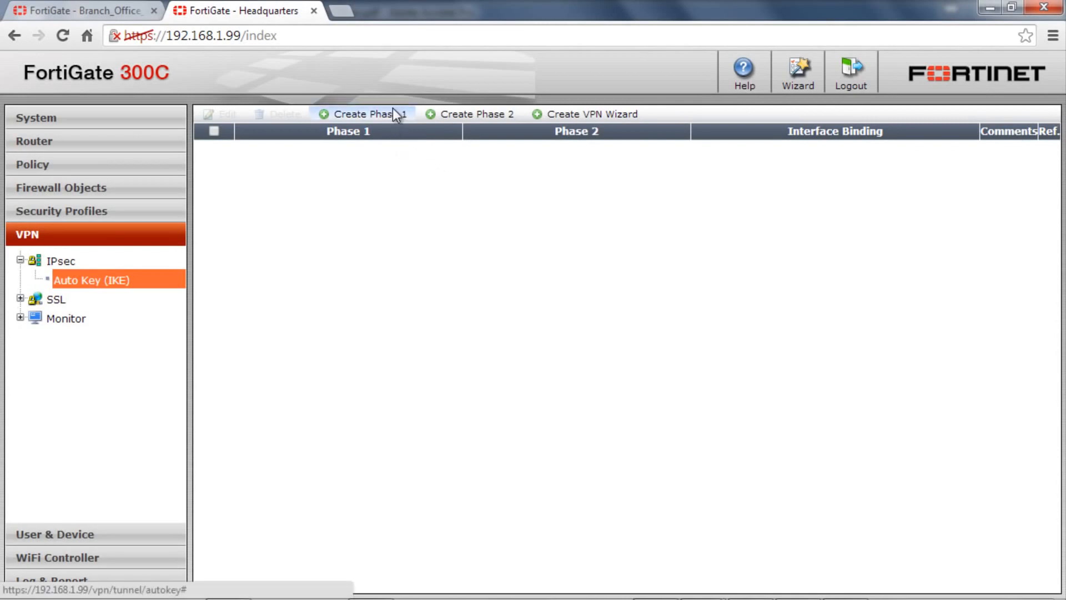
Start a new IPsec Phase 1 named 2branch on the Headquarters FortiGate, with Dynamic DNS as the remote gateway type.
left_click(392, 111)
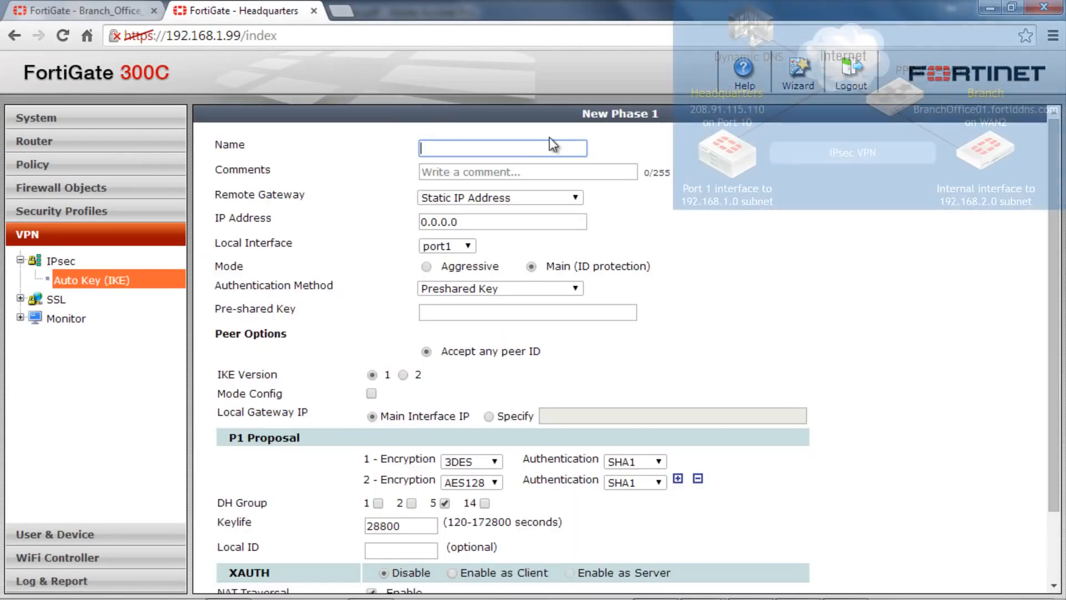
type("2")
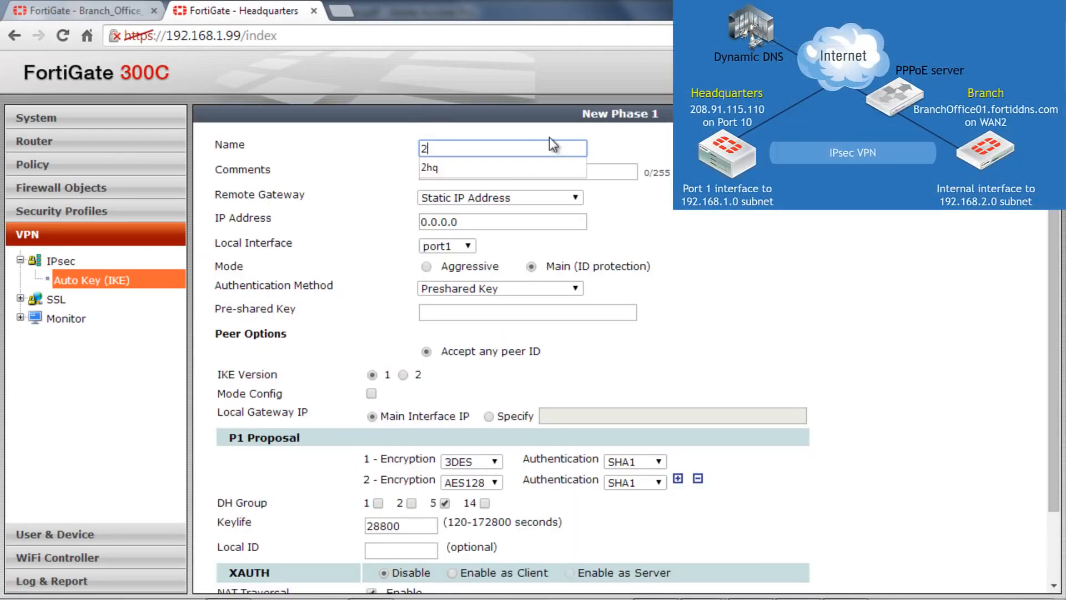
type("branch")
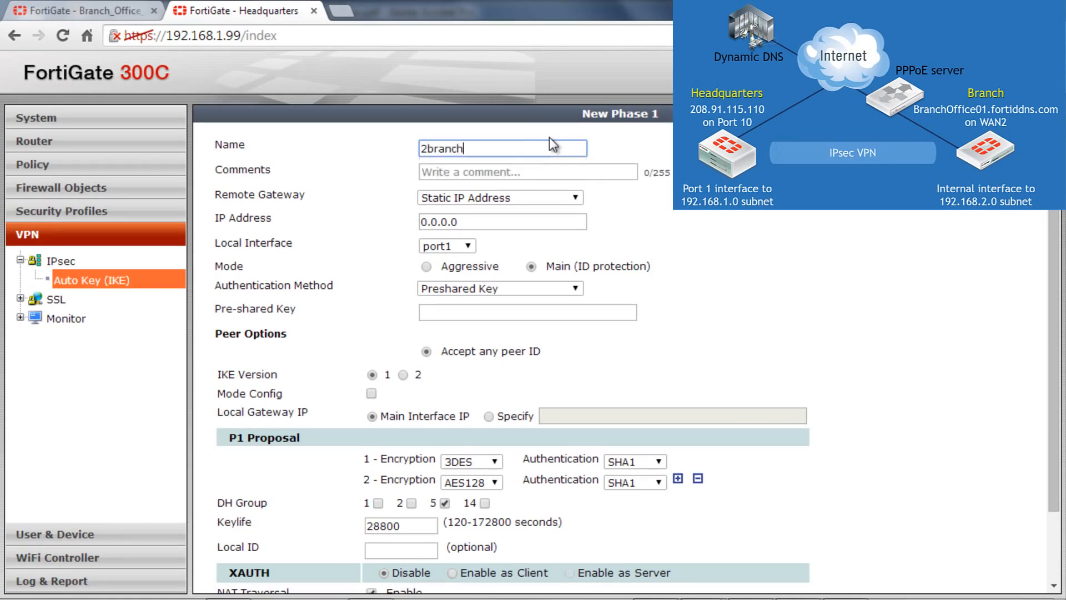
left_click(525, 196)
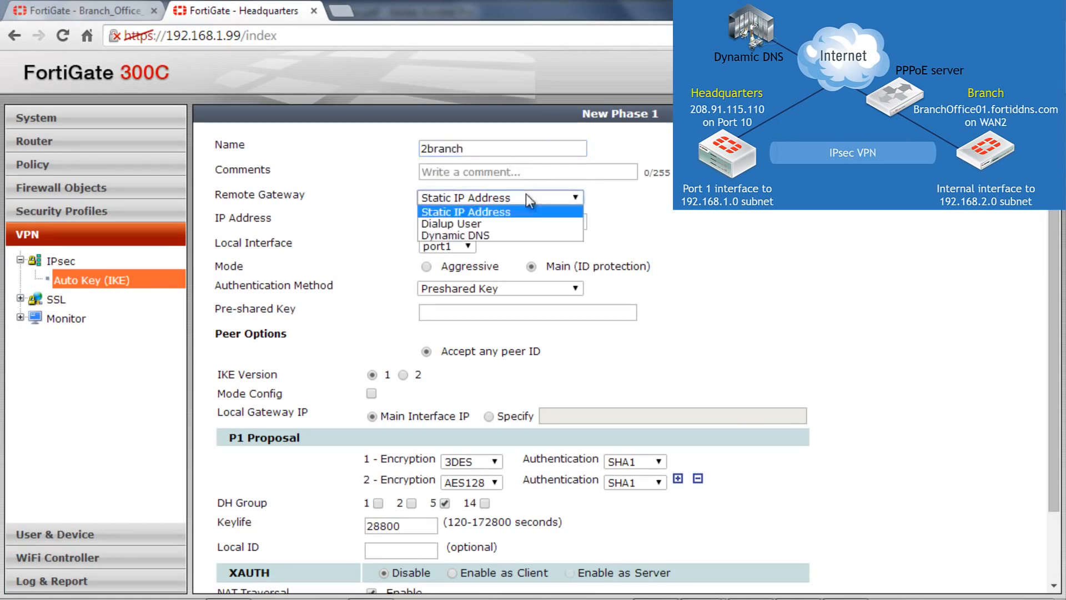
left_click(516, 234)
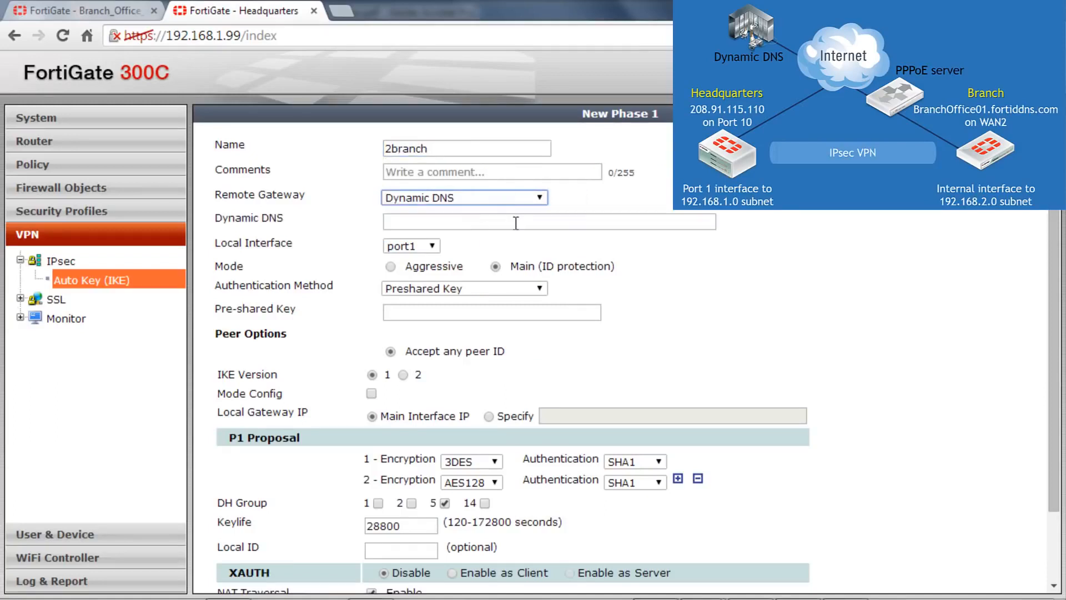
Set the 2branch Phase 1's dynamic DNS name to BranchOffice01.fortiddns.com.
left_click(516, 223)
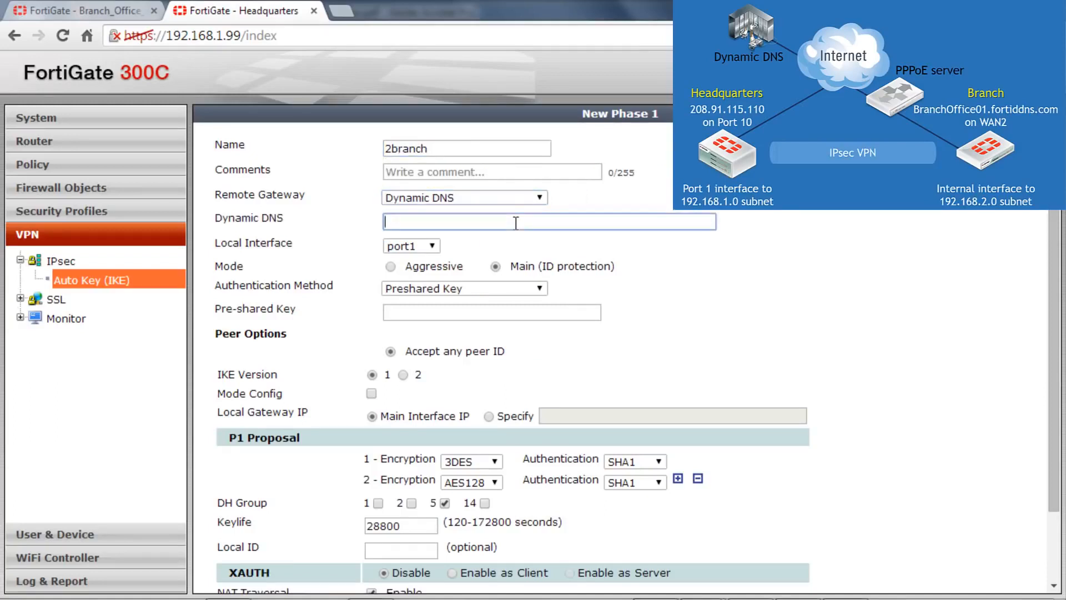
type("BranchOffice01.fortidd")
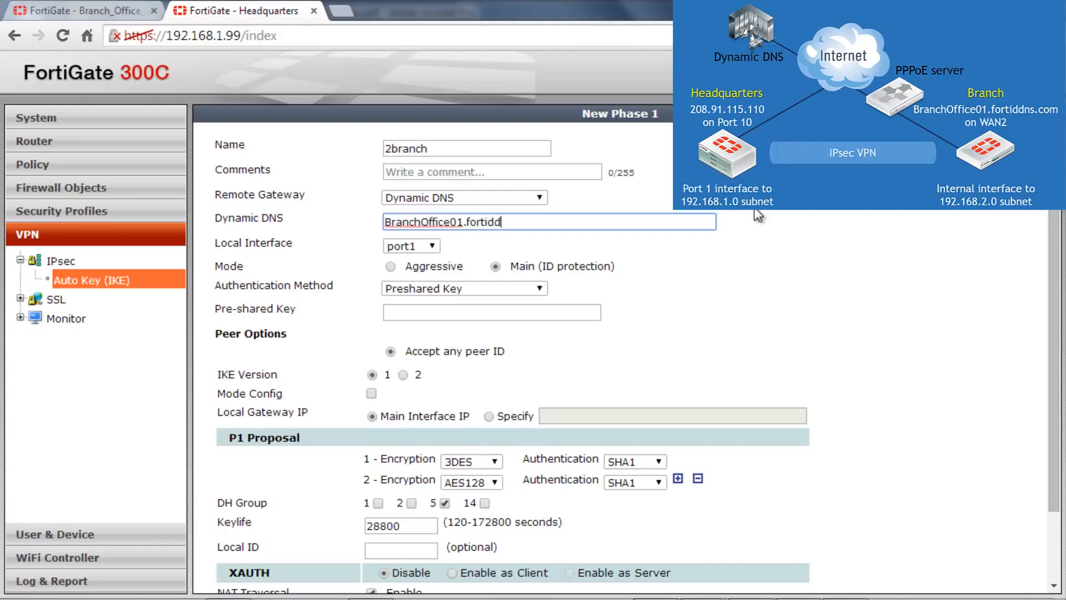
type("ns.com")
left_click(759, 223)
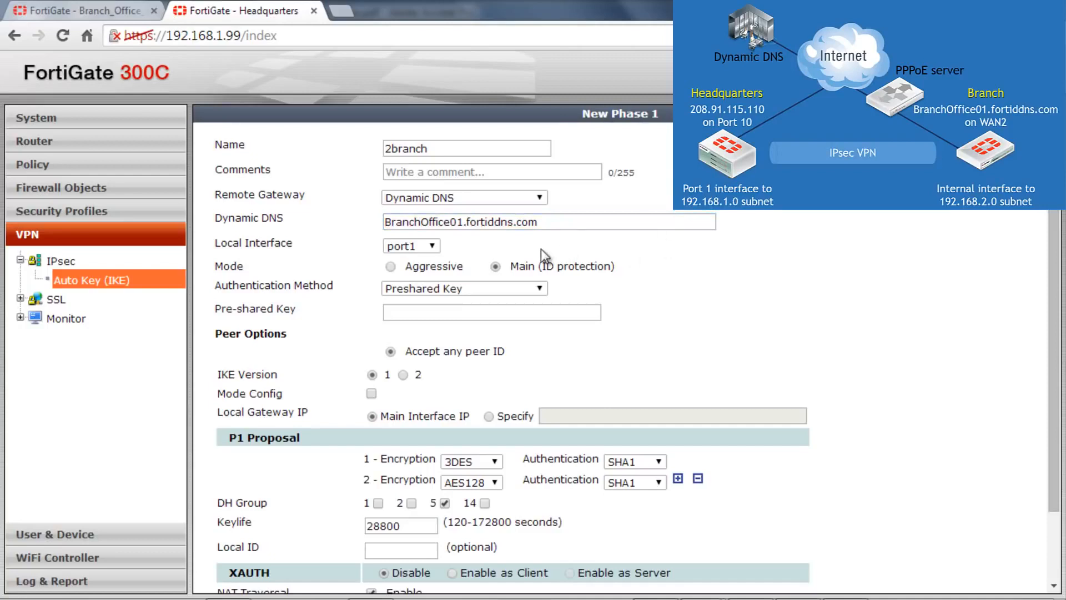
Set the 2branch Phase 1's local interface to port10 and enter the pre-shared key.
left_click(423, 246)
left_click(411, 364)
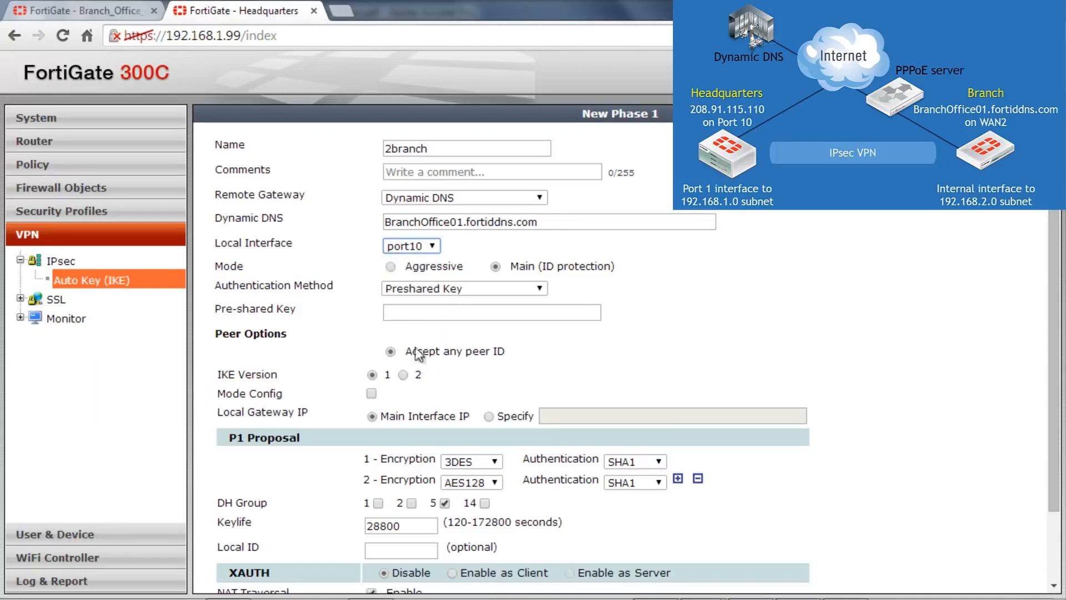
left_click(436, 311)
type("fortinet")
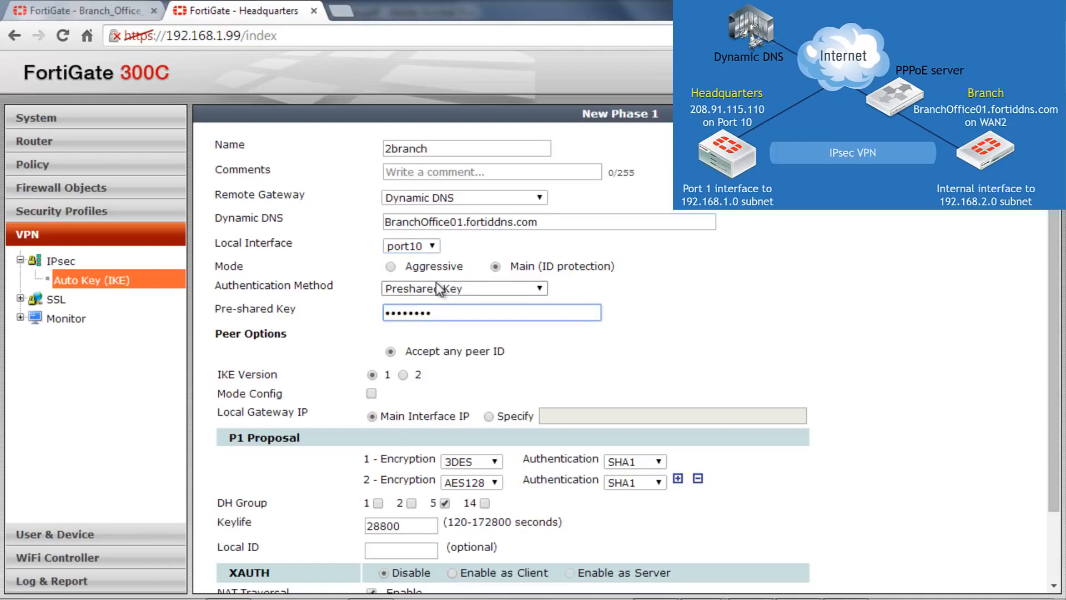
Finish the 2branch Phase 1 and create a Phase 2 named 2branch_phase2 linked to it.
scroll(712, 292, "down", 3)
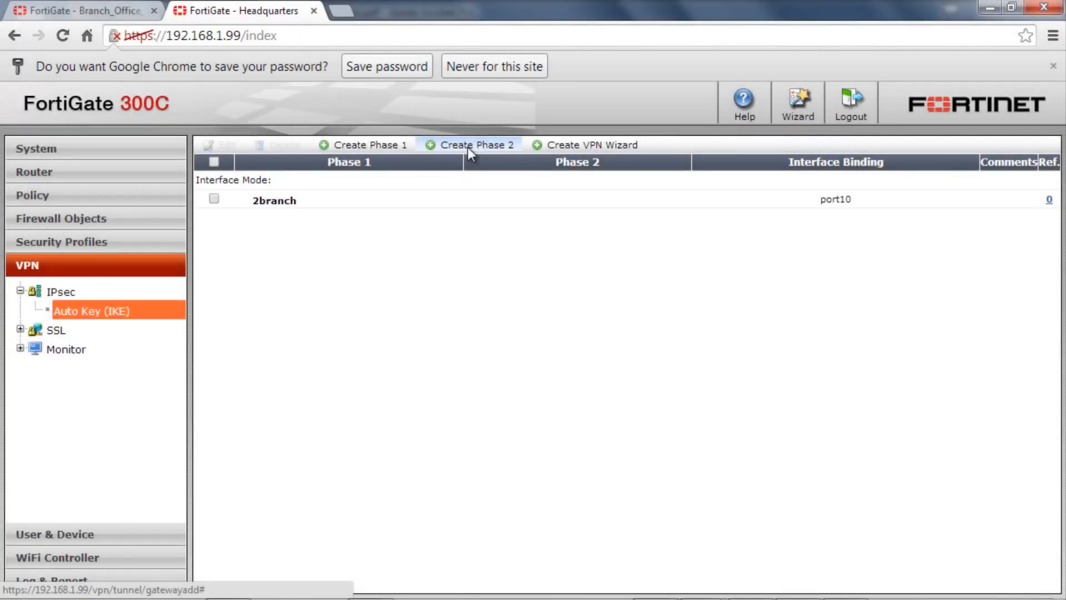
left_click(467, 147)
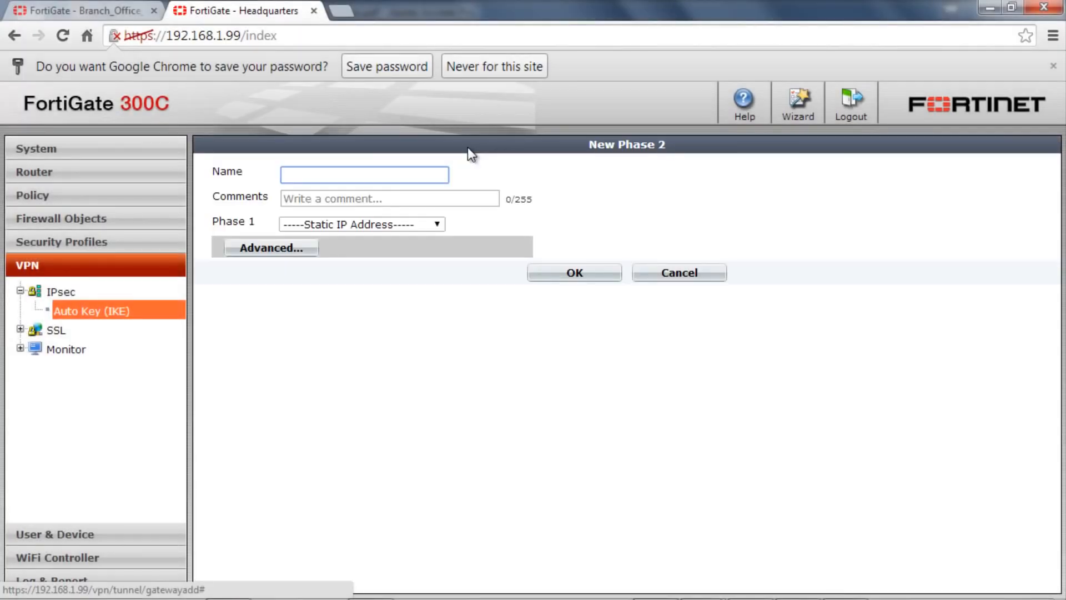
type("2")
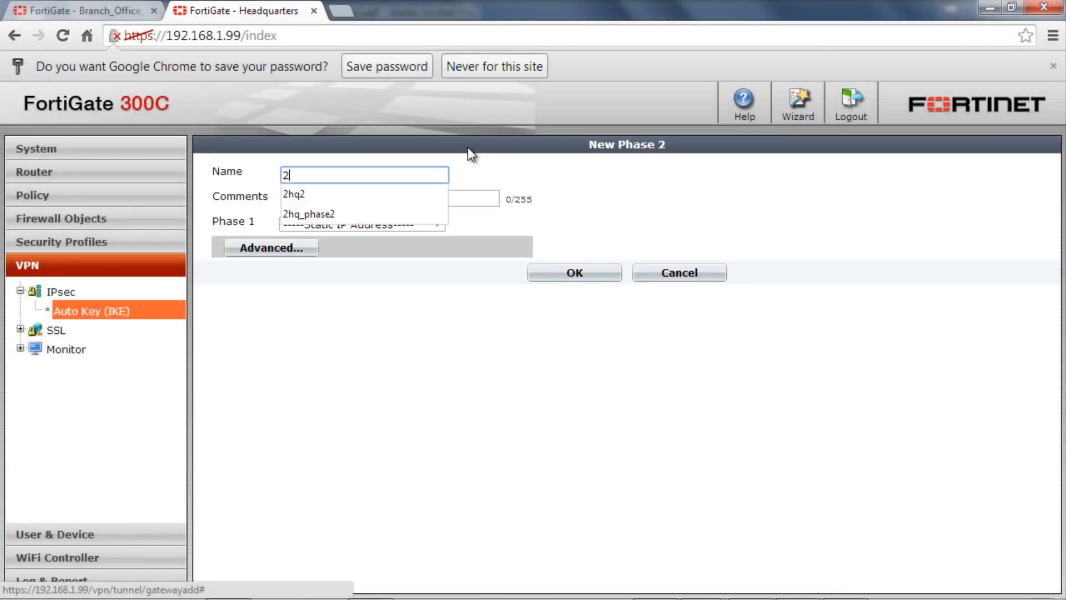
type("br")
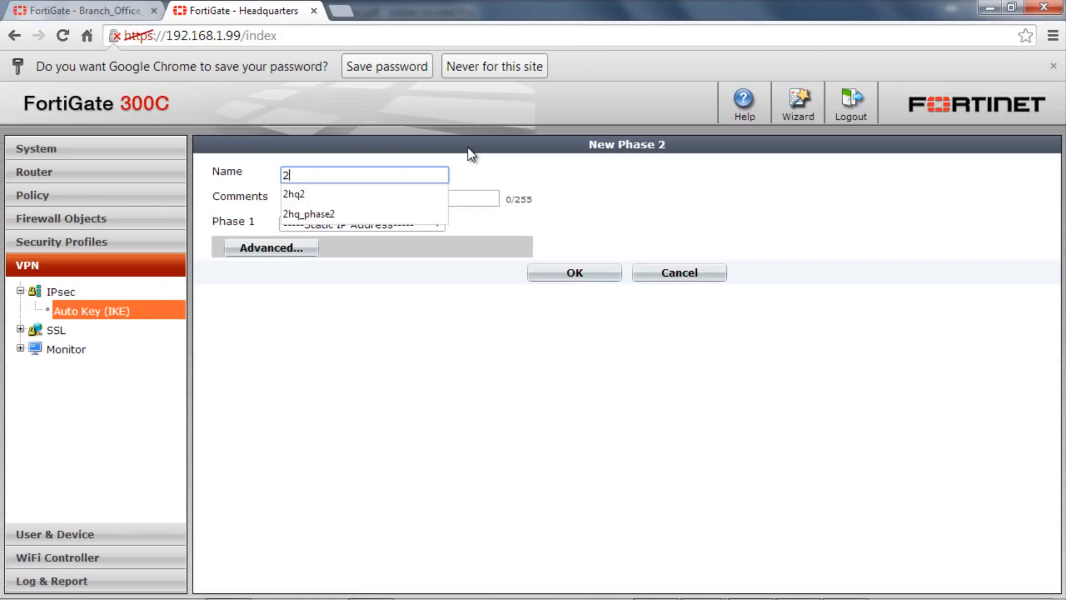
type("anch")
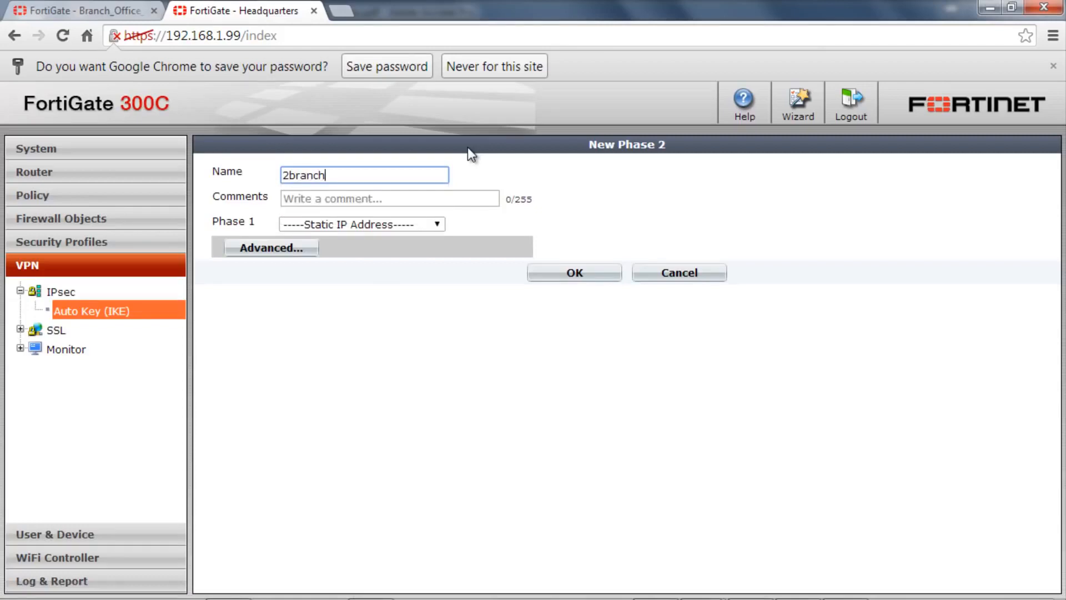
type("_phase2")
left_click(430, 223)
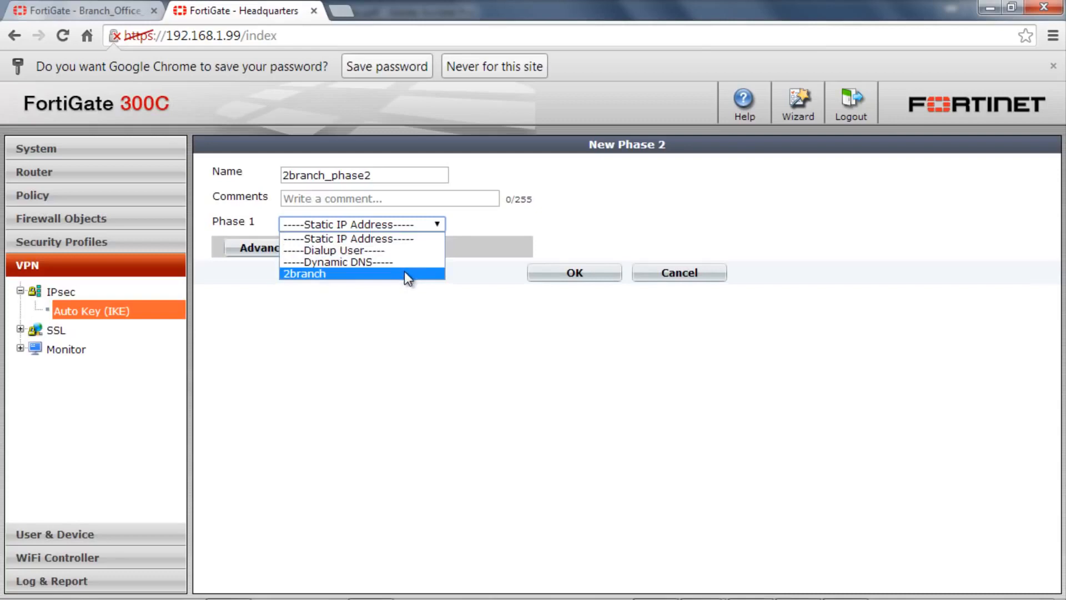
left_click(408, 274)
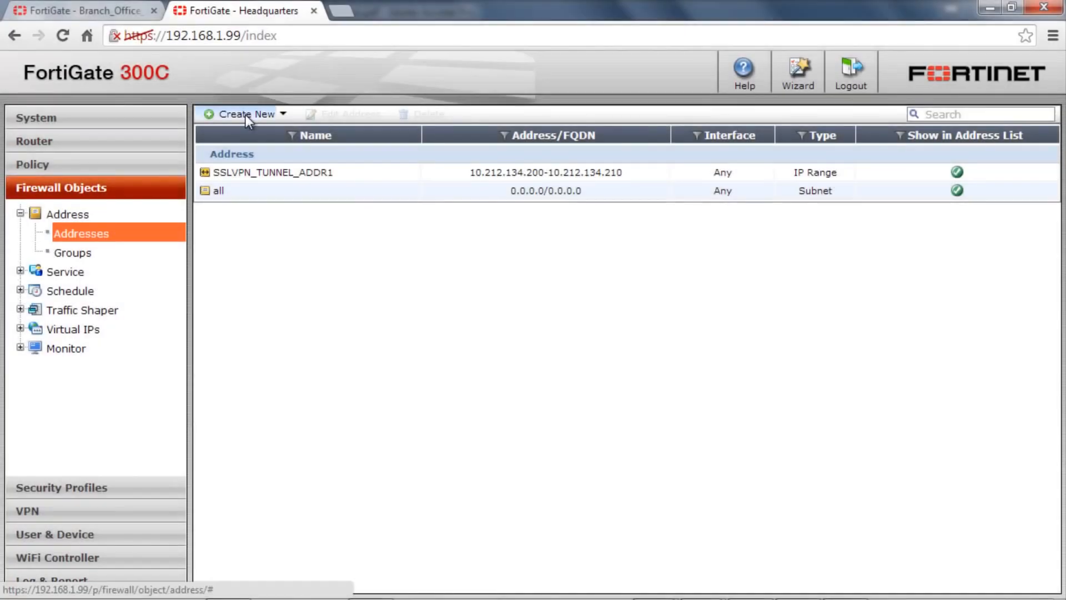
Create a firewall address named Branch_LAN for subnet 192.168.2.0/255.255.255.0 on the 2branch interface.
left_click(245, 114)
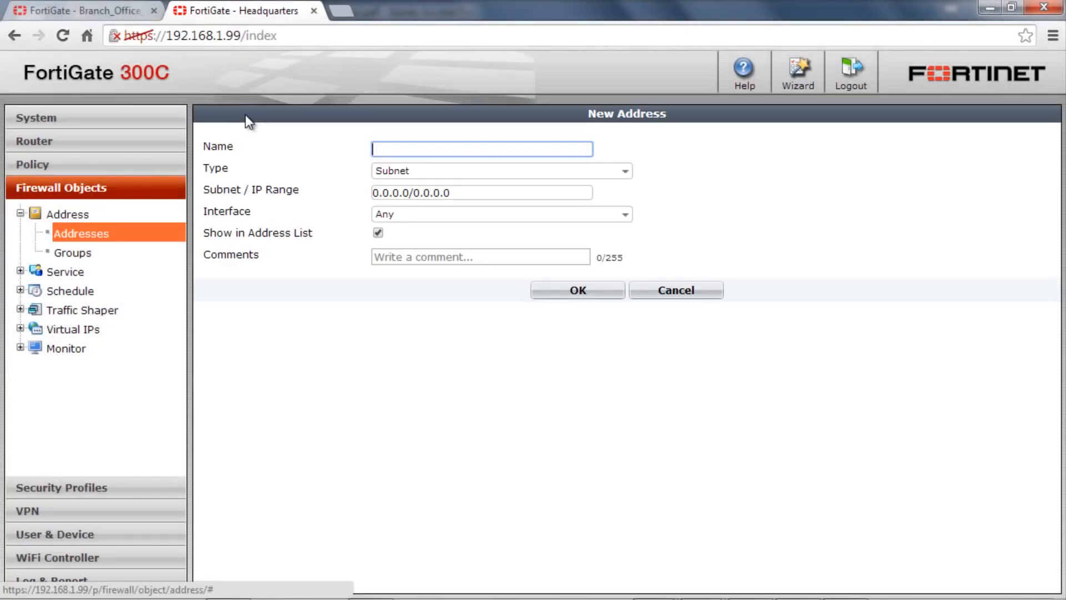
type("Branch_")
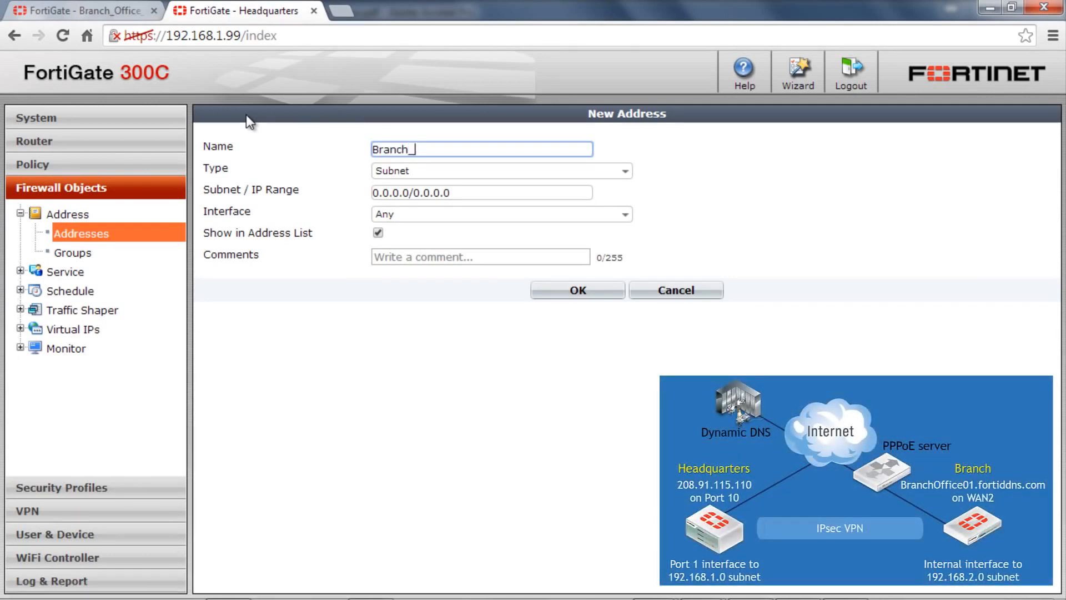
type("LAN")
key("Tab")
type("192.")
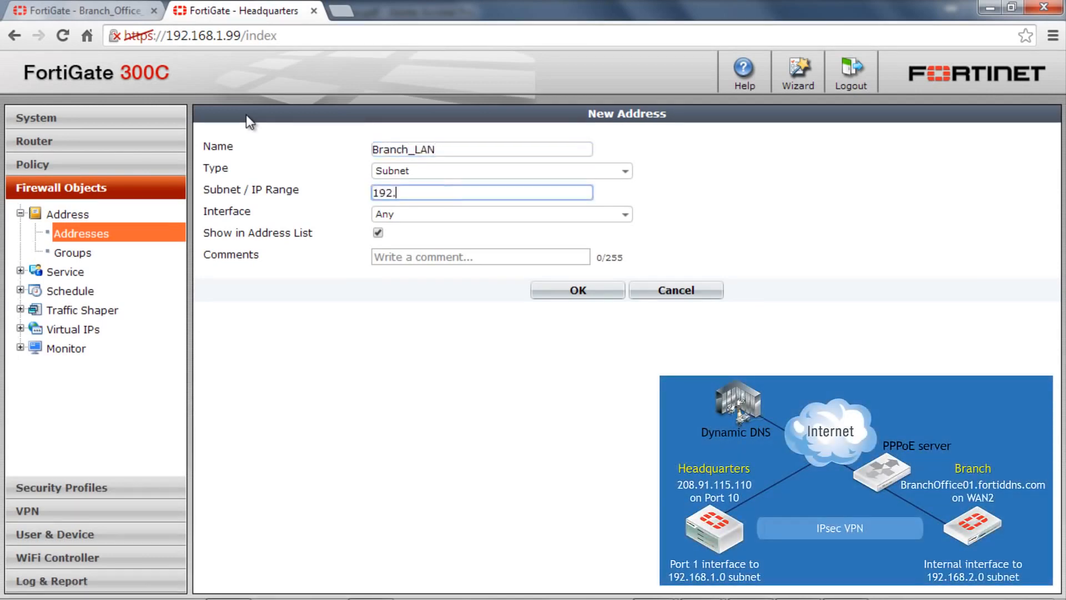
type("168.2.0/255.255.255.")
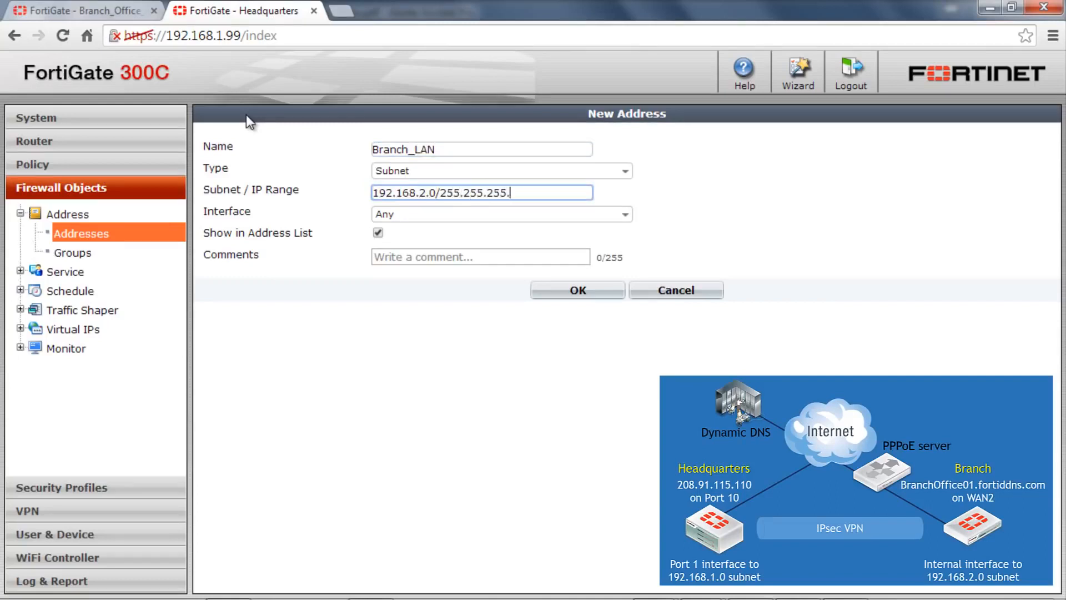
type("0")
left_click(425, 214)
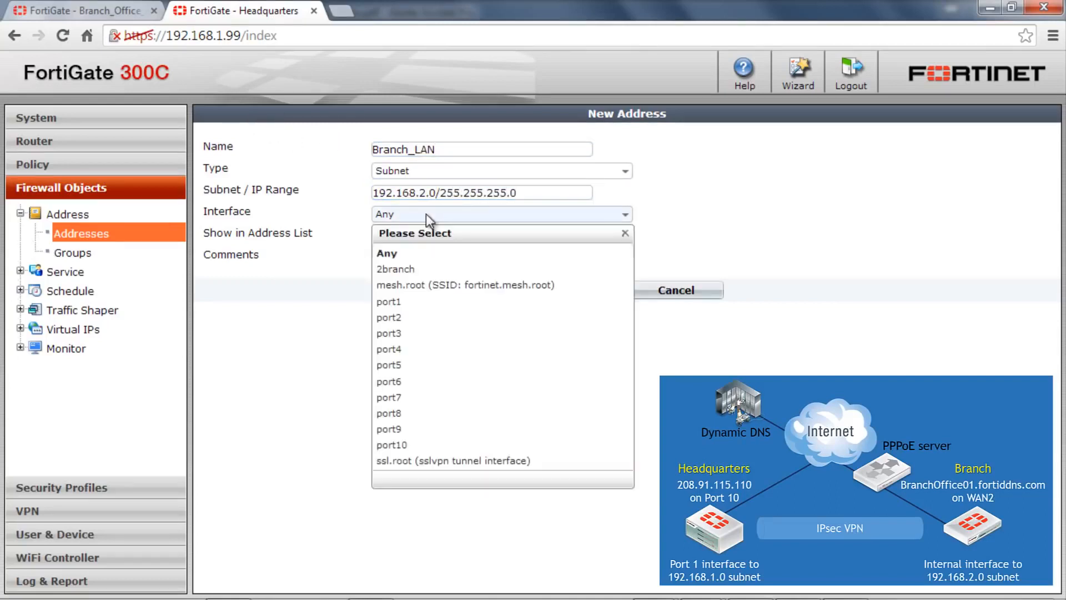
left_click(411, 268)
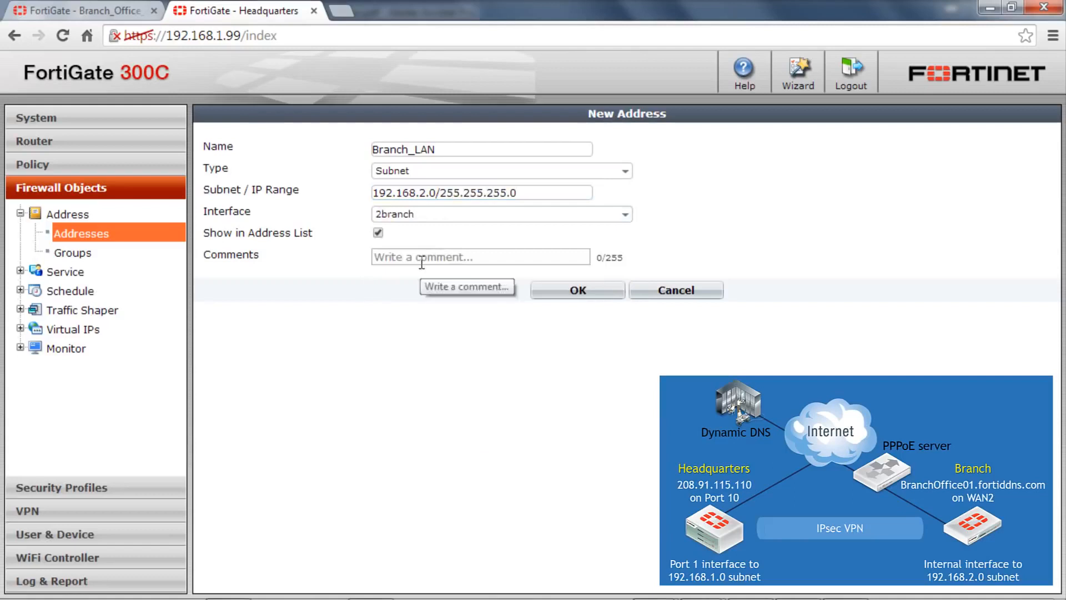
left_click(585, 294)
Create a firewall address named HQ_LAN for subnet 192.168.1.0/255.255.255.0 on the port1 interface.
left_click(248, 113)
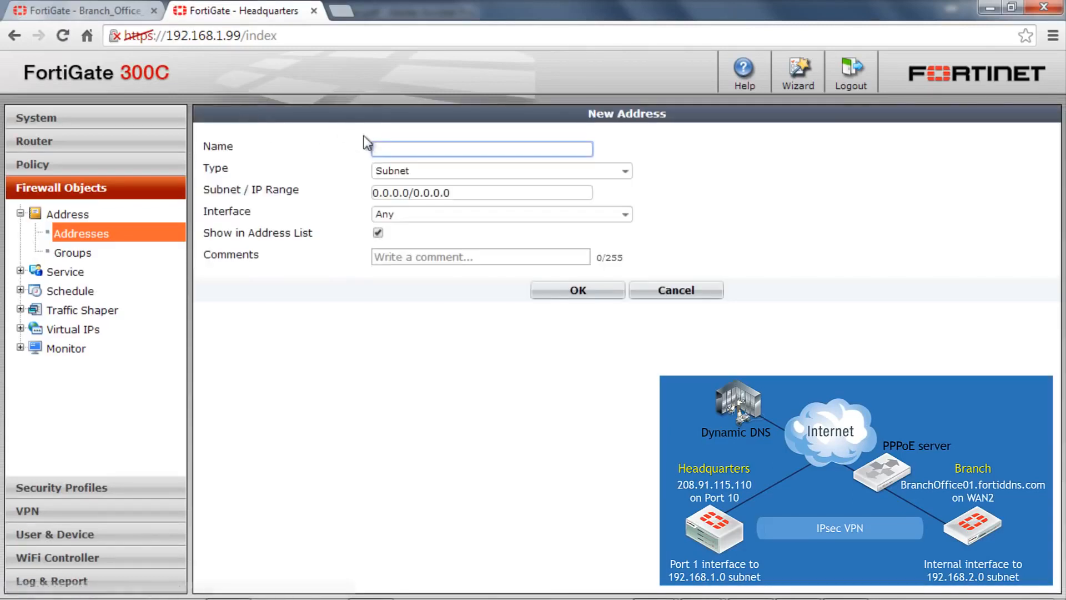
type("HQ_LAN")
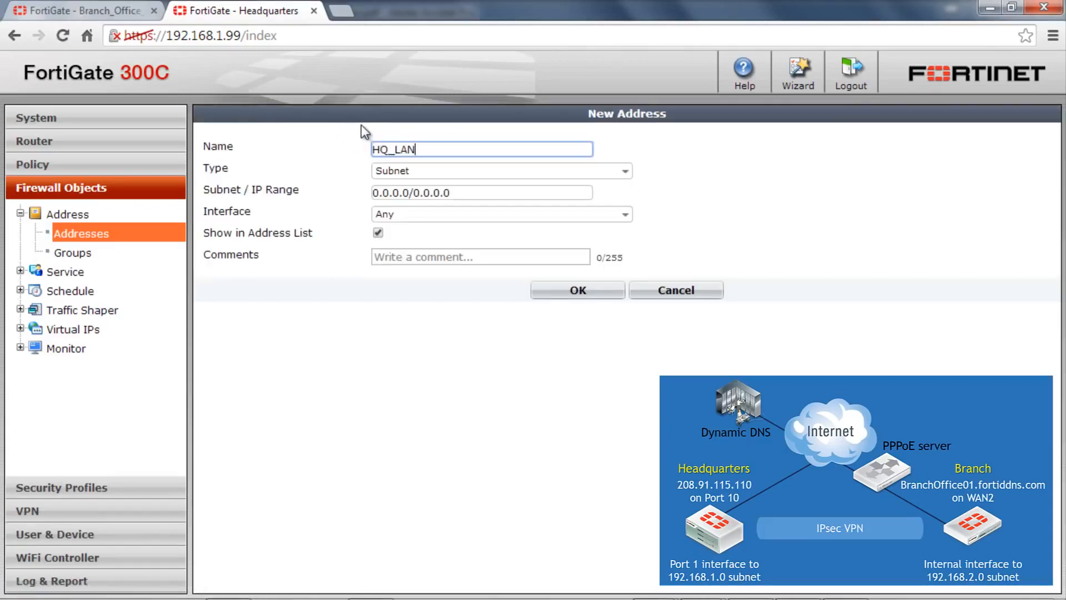
key("Tab")
type("192.168")
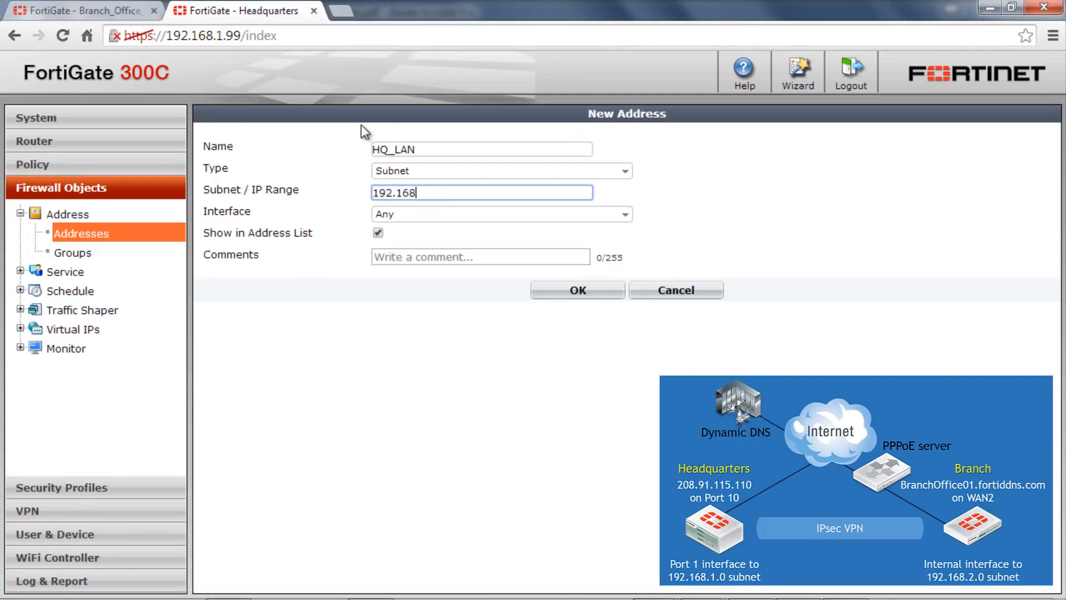
type(".1.0/255.255.255.0")
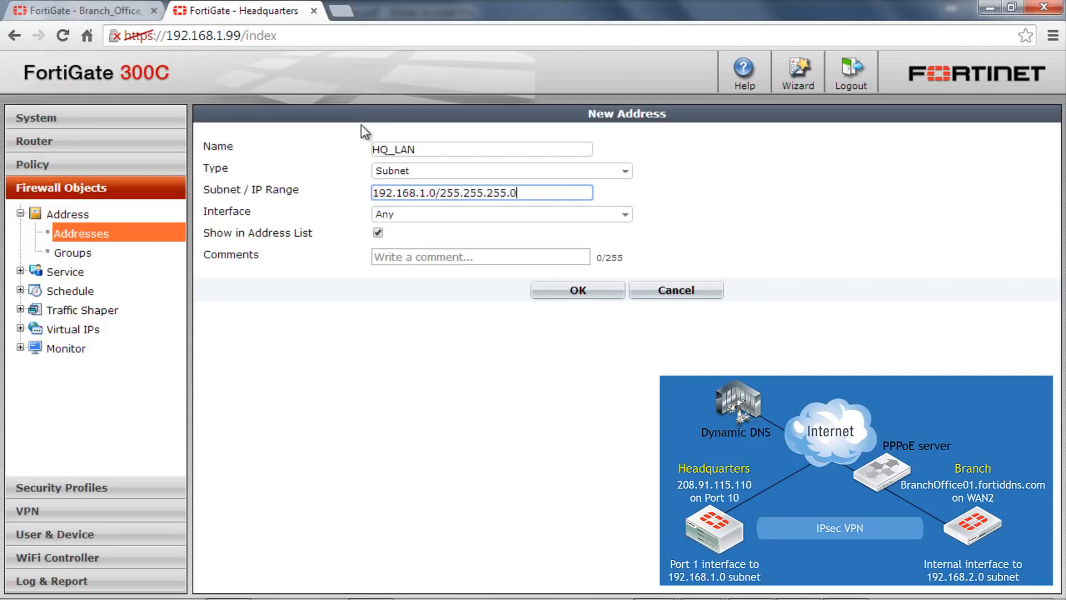
left_click(428, 214)
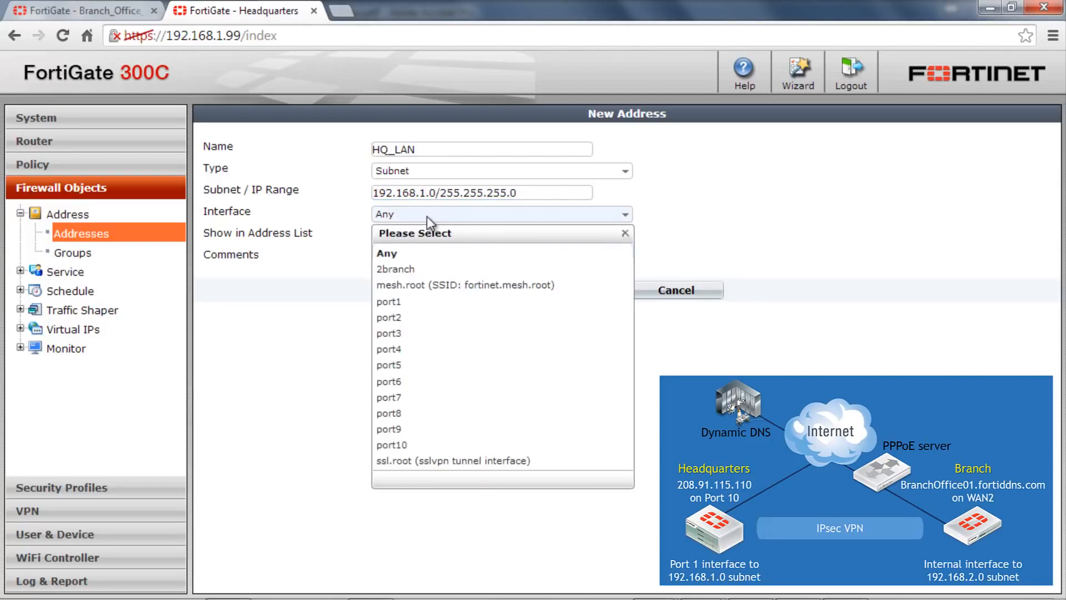
left_click(401, 301)
left_click(571, 291)
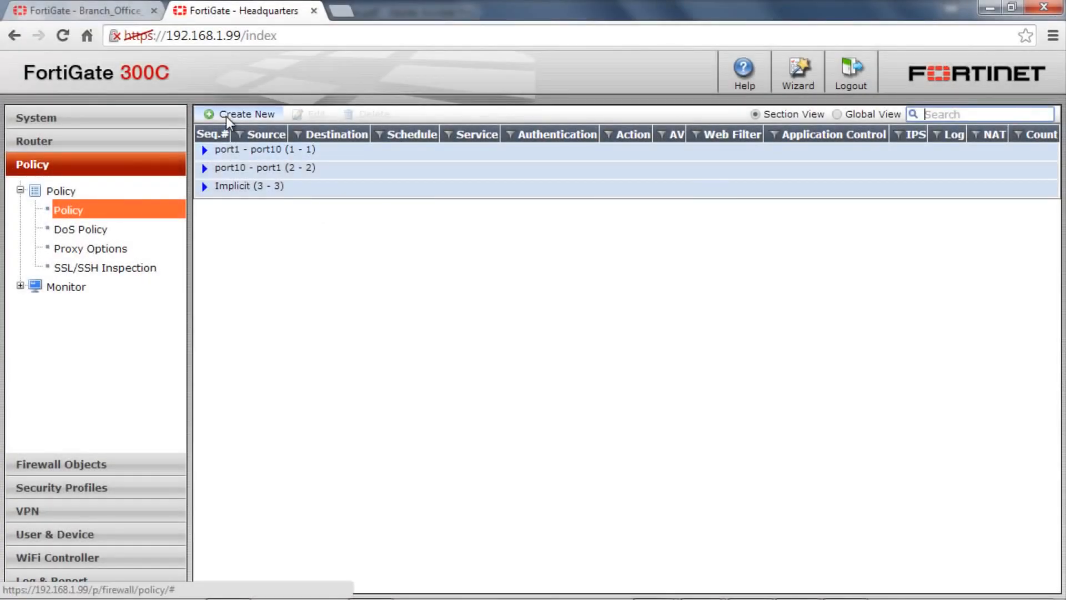
Start a new firewall policy with 2branch as the incoming interface and Branch_LAN as the source address.
left_click(226, 115)
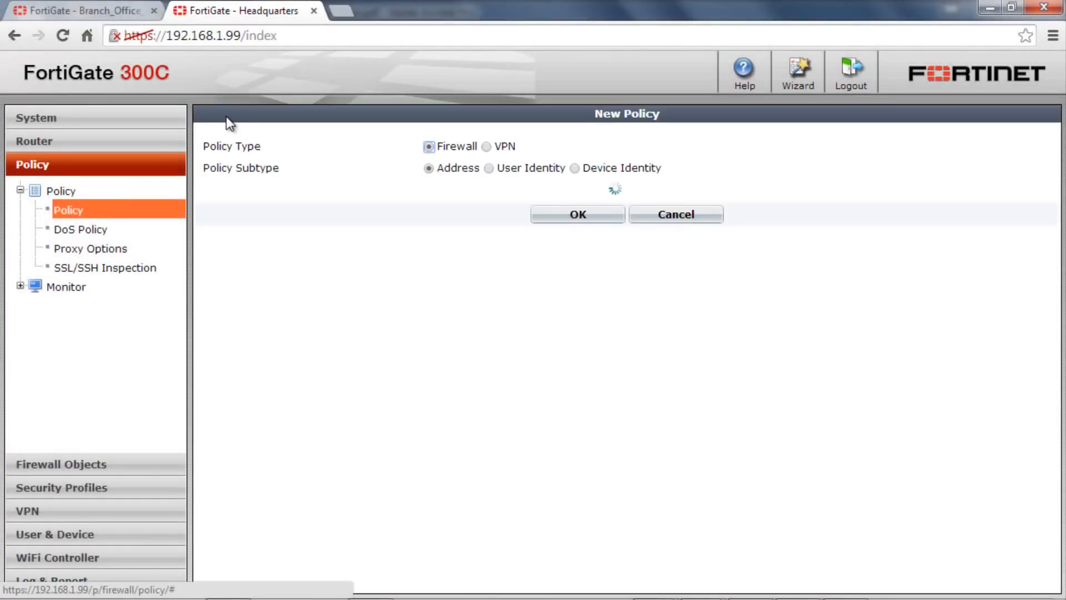
left_click(481, 192)
left_click(472, 245)
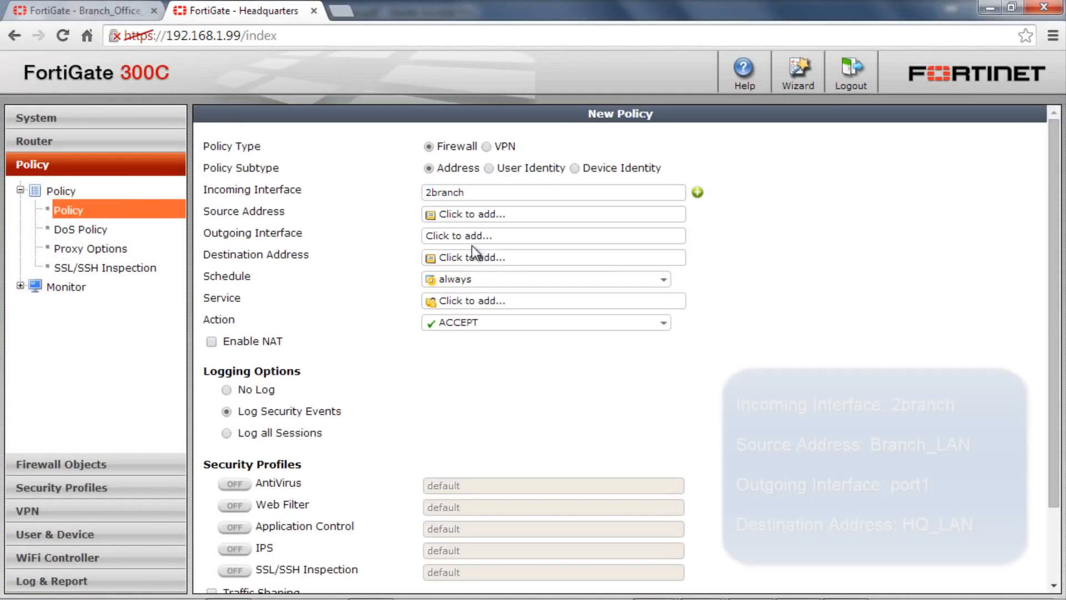
left_click(469, 216)
left_click(444, 262)
Set the new policy's outgoing interface to port1 and its destination address to HQ_LAN.
left_click(468, 235)
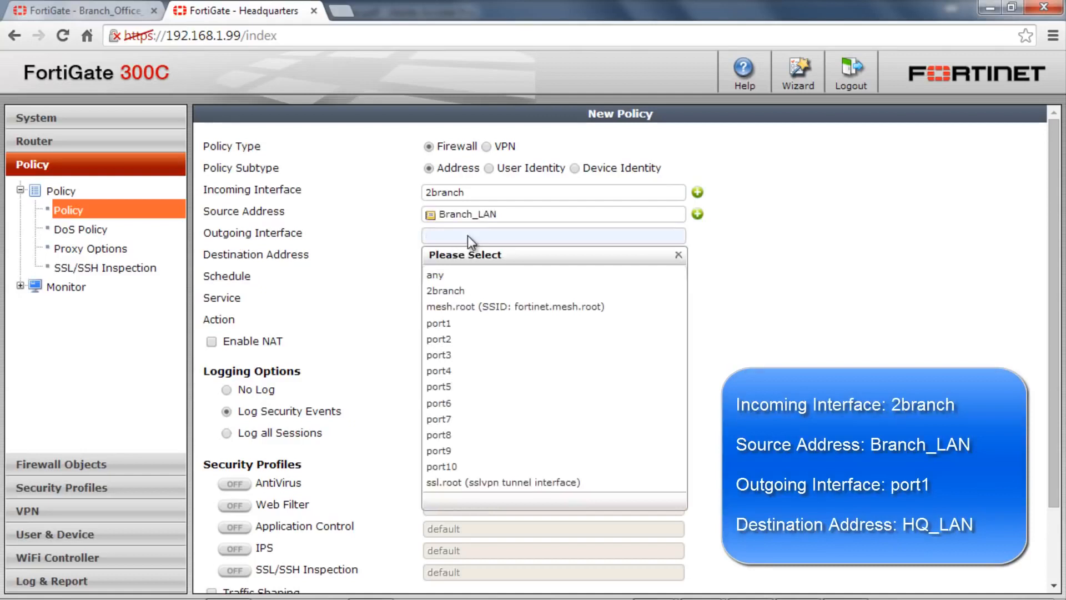
left_click(411, 251)
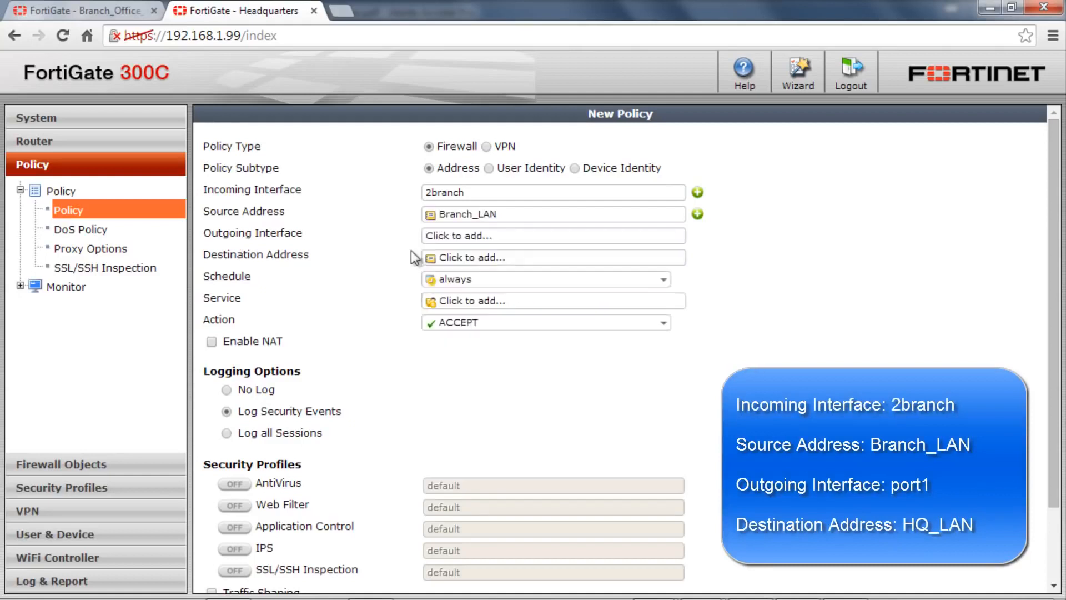
left_click(461, 235)
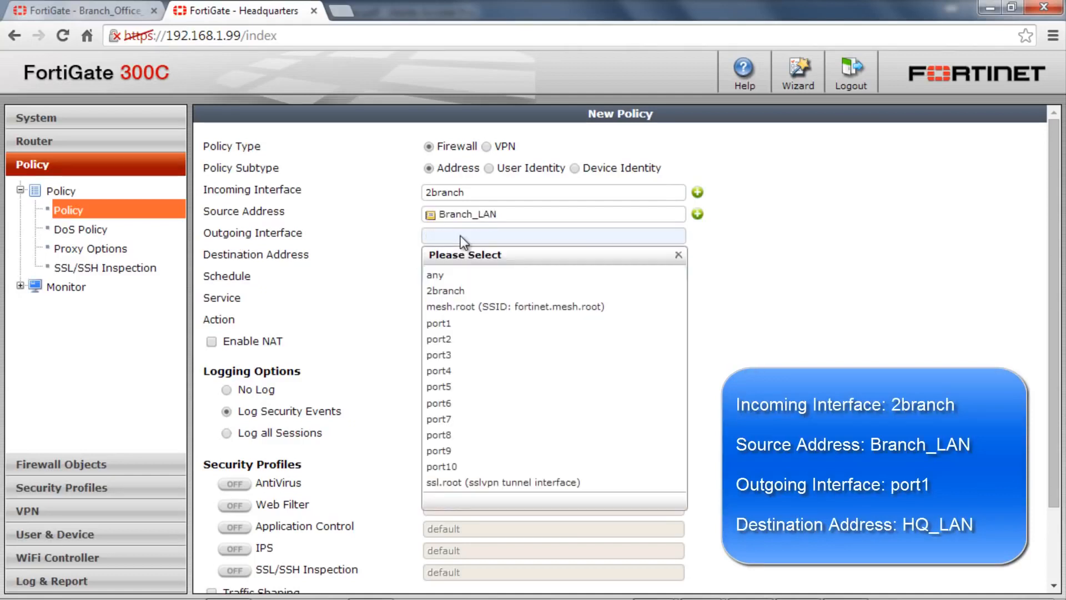
left_click(461, 324)
left_click(465, 259)
left_click(466, 309)
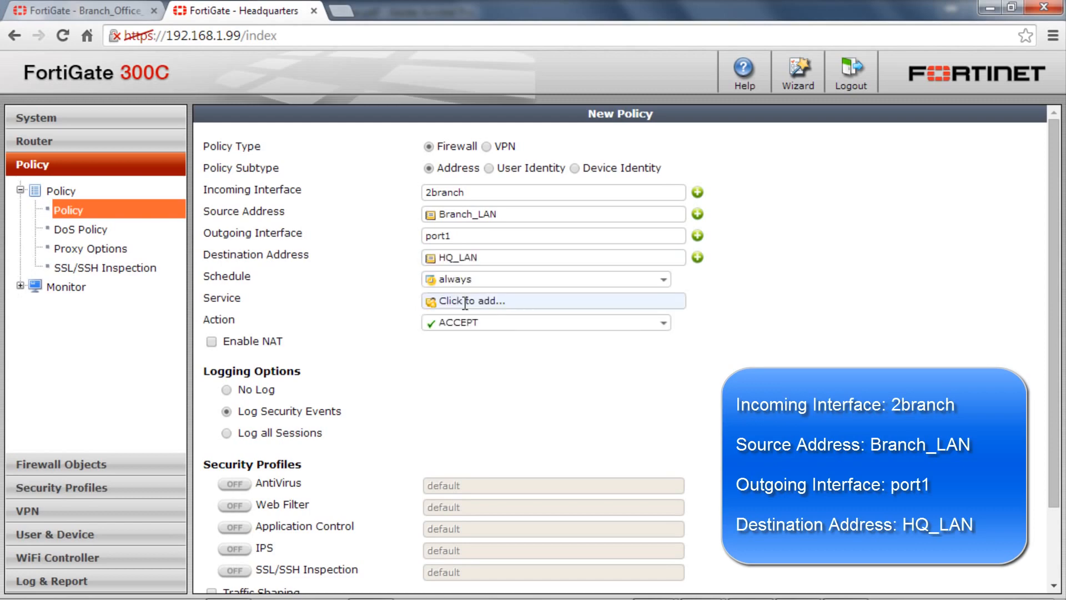
Choose the service for the policy from 2branch to port1 and save the policy.
left_click(467, 298)
left_click(467, 336)
scroll(471, 353, "down", 3)
left_click(567, 582)
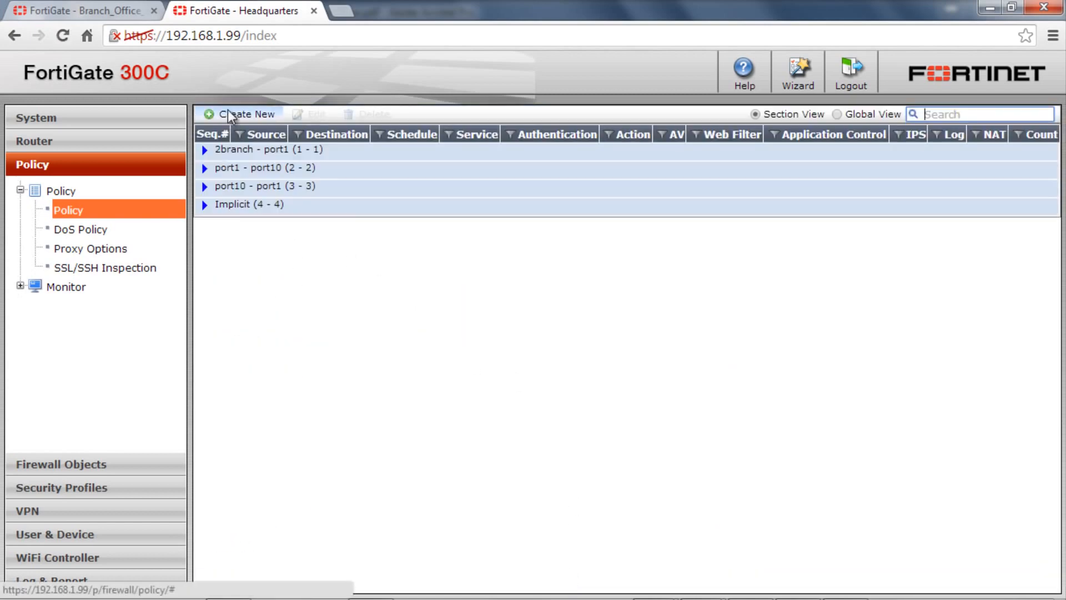
Start a second firewall policy with port1 as the incoming interface and HQ_LAN as the source address.
left_click(227, 114)
left_click(461, 191)
left_click(442, 279)
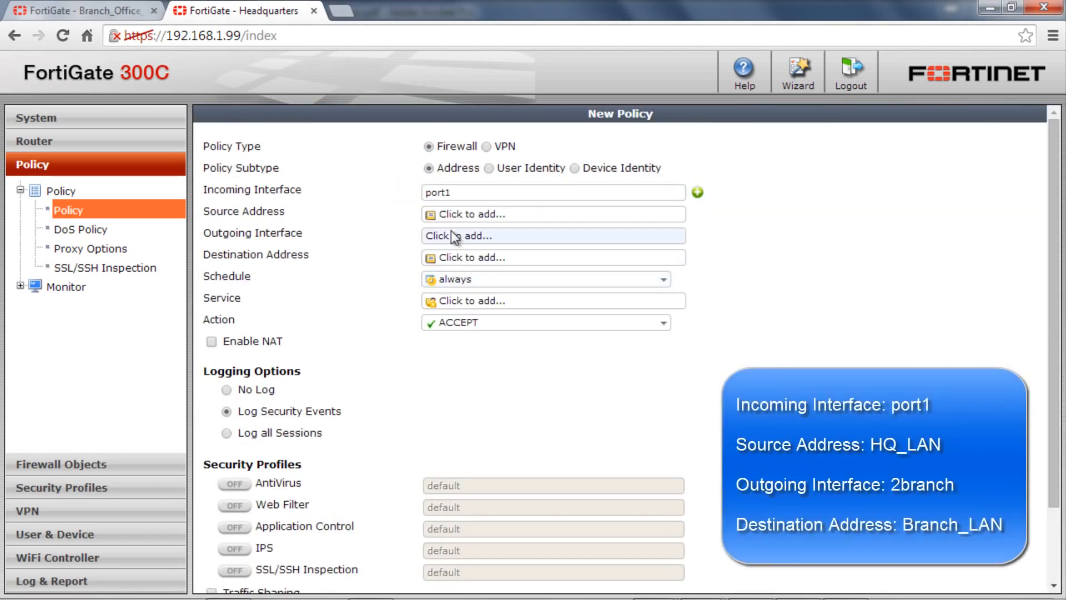
left_click(452, 215)
left_click(461, 264)
Set the second policy's outgoing interface to 2branch and its destination address to Branch_LAN.
left_click(458, 235)
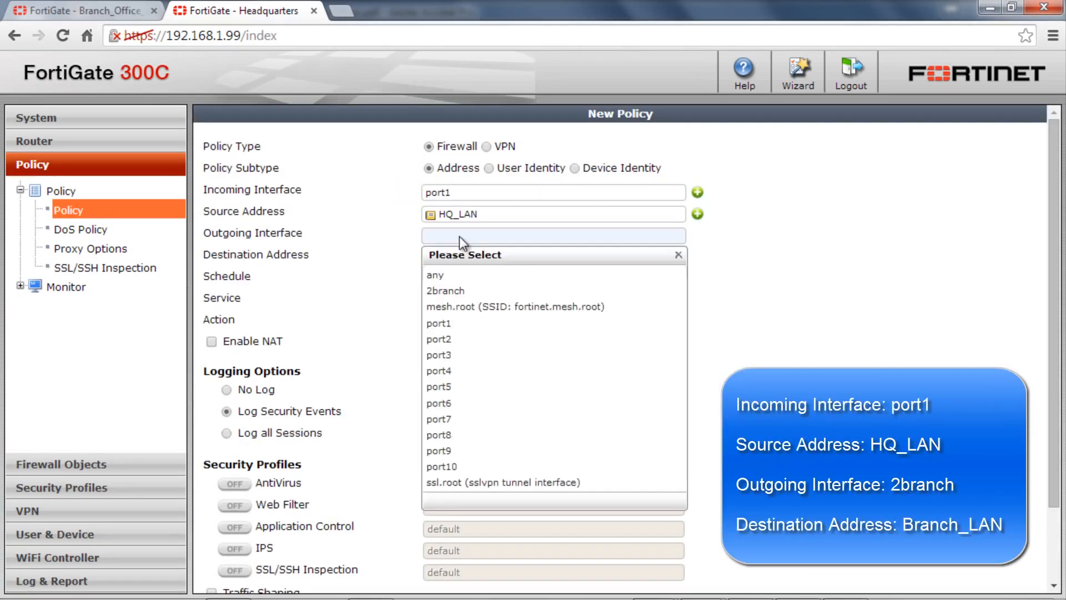
left_click(441, 295)
left_click(461, 257)
left_click(444, 311)
Set the service of the policy from port1 to 2branch to ALL and save the policy.
left_click(464, 302)
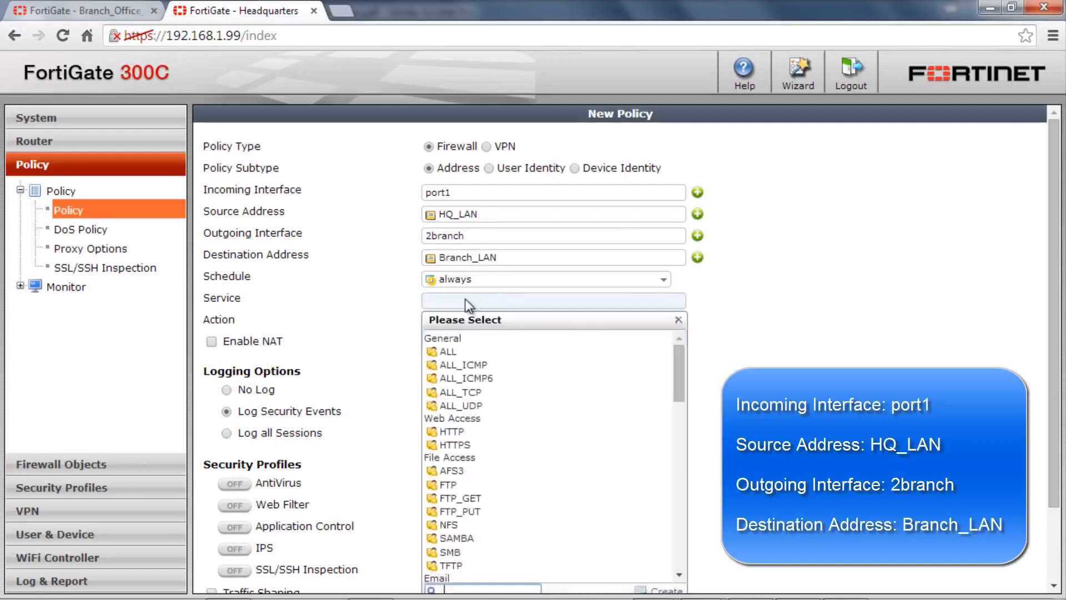
left_click(464, 350)
scroll(468, 359, "down", 3)
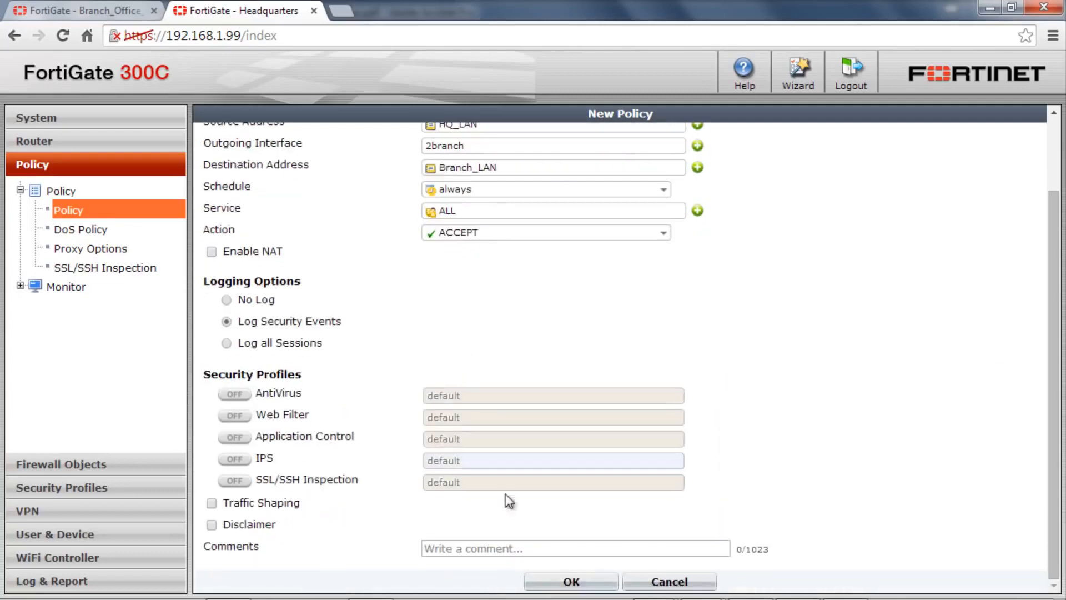
left_click(592, 585)
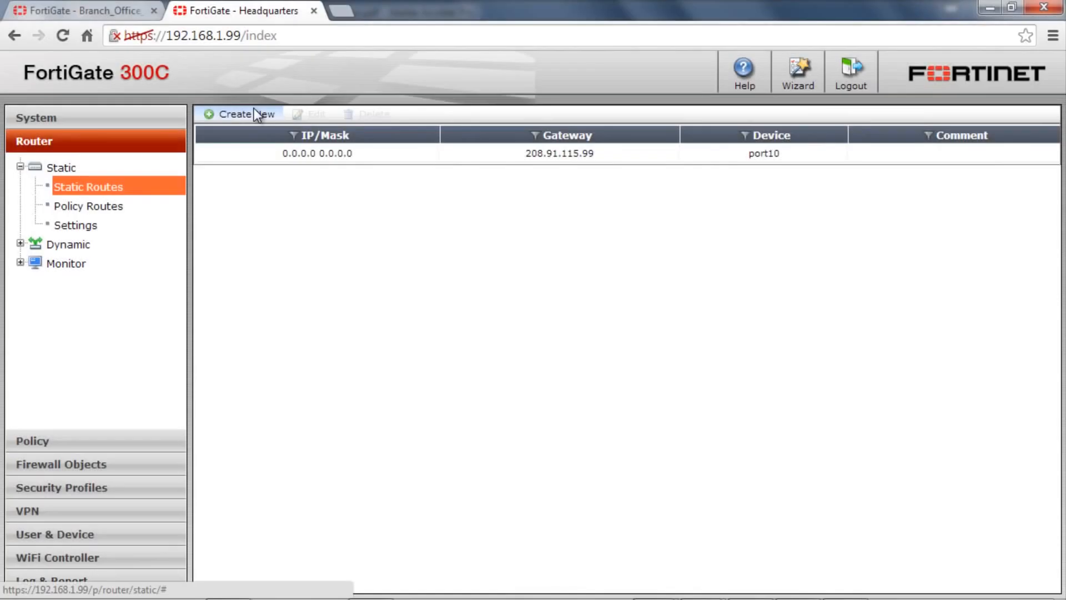
Create a static route to 192.168.2.0/255.255.255.0 through the 2branch device.
left_click(245, 111)
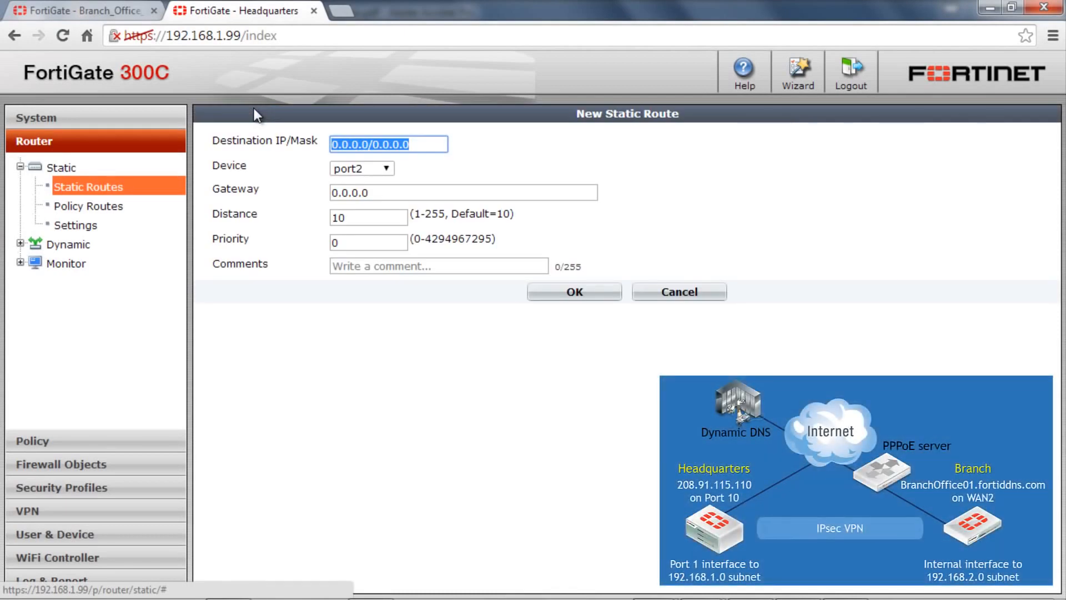
type("192.16")
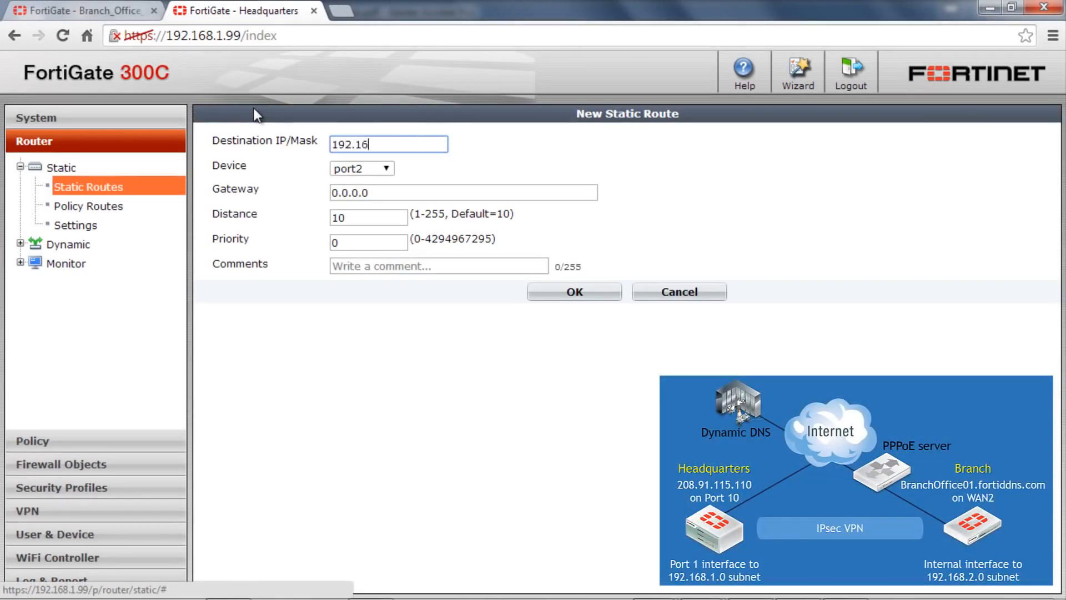
type("8.2.0/255.255.255.0")
left_click(339, 167)
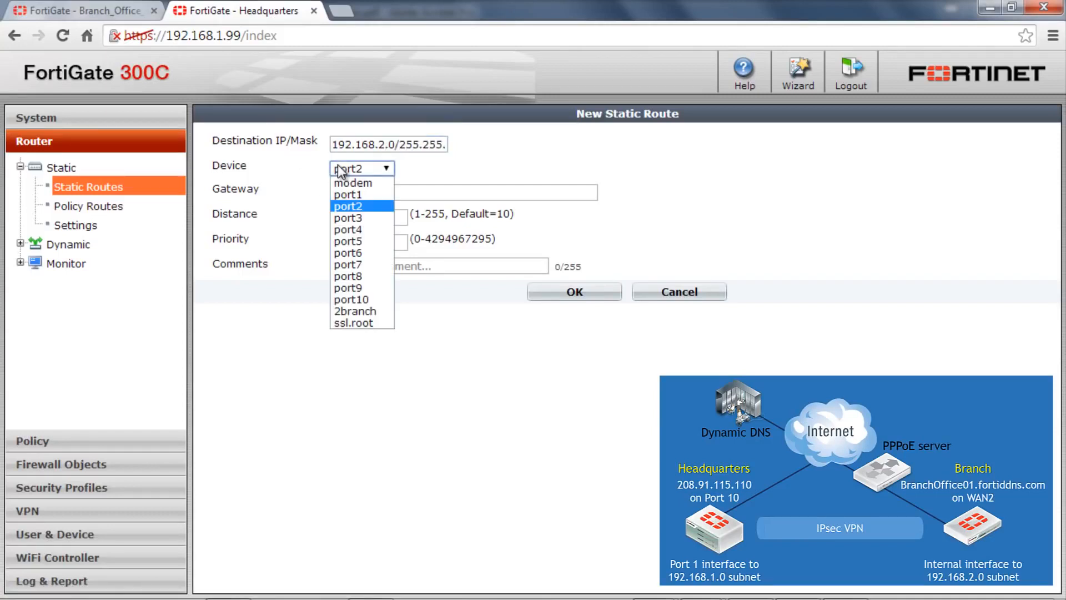
left_click(355, 311)
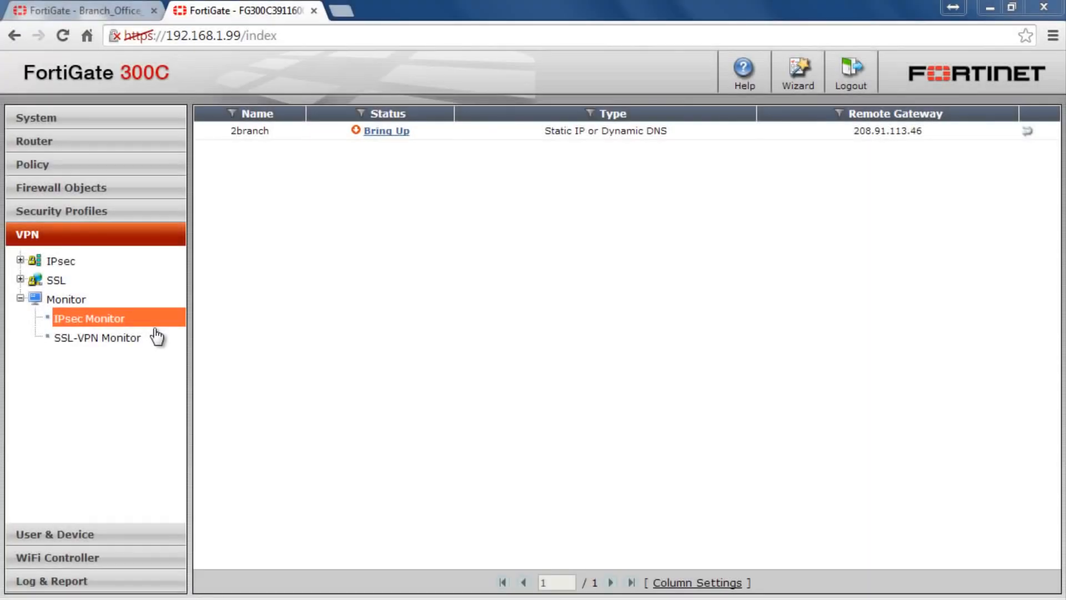
Try to bring up the 2branch tunnel, and open the IPsec Auto Key (IKE) list with the Windows Firewall window closed.
left_click(386, 133)
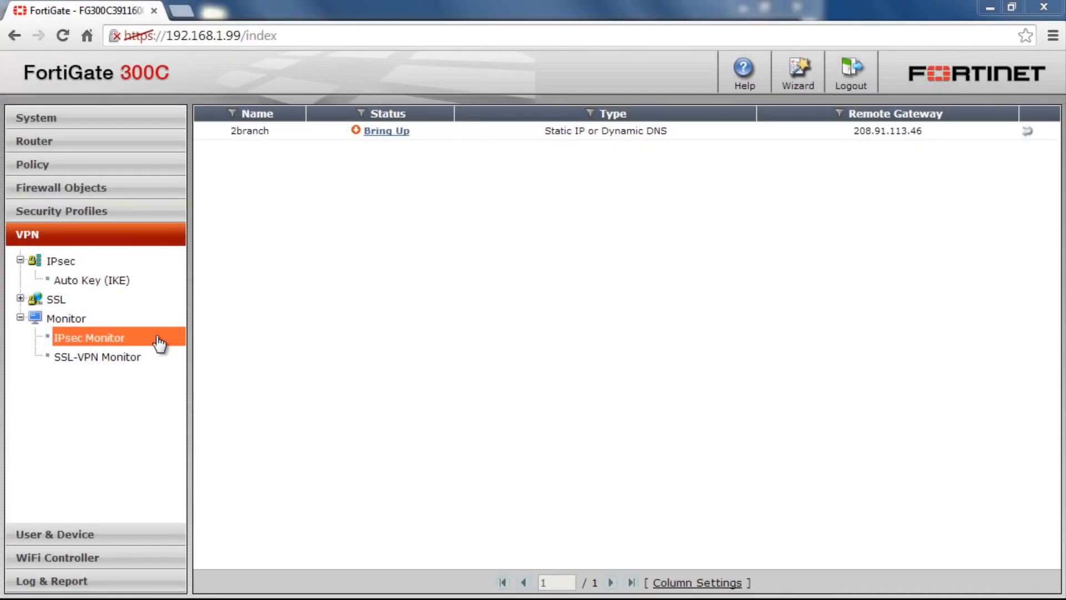
left_click(113, 280)
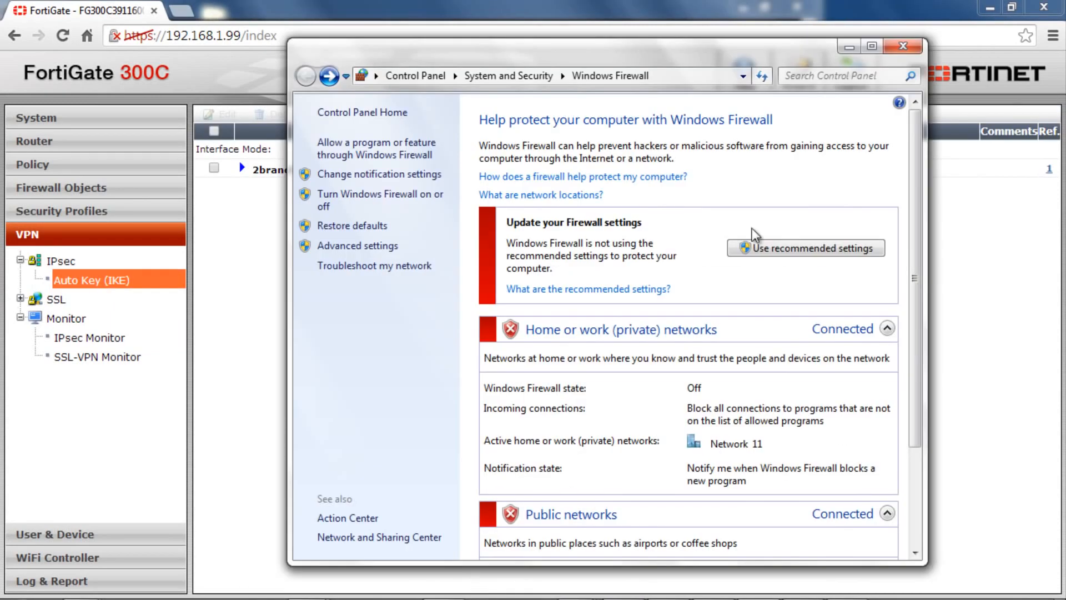
left_click(904, 47)
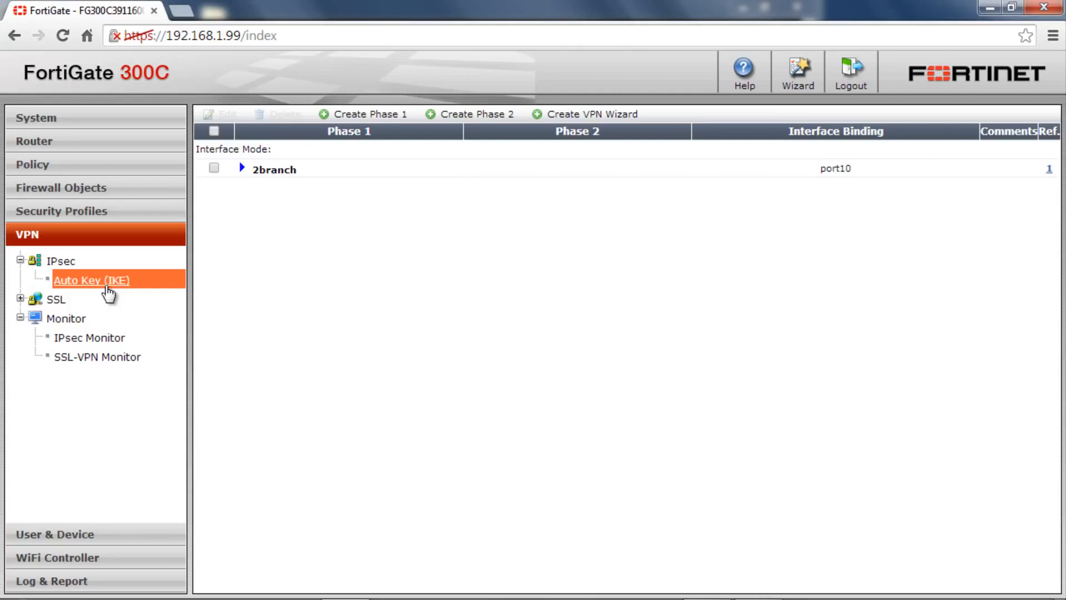
Switch to the Windows command prompt and ping the branch host 192.168.2.101 twice to test the tunnel.
key("alt+Tab")
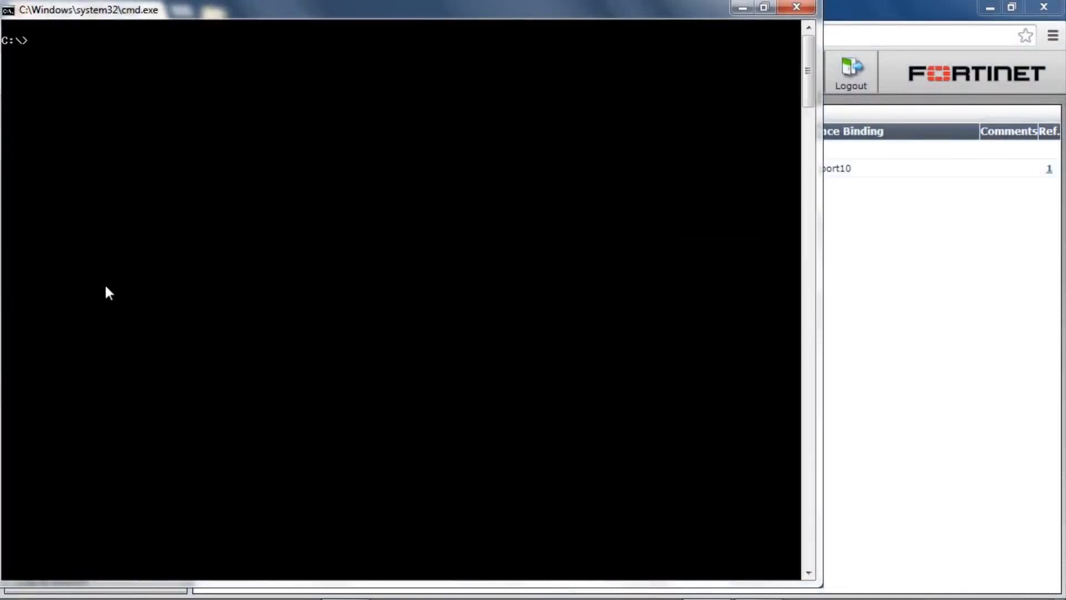
type("ping 192.168")
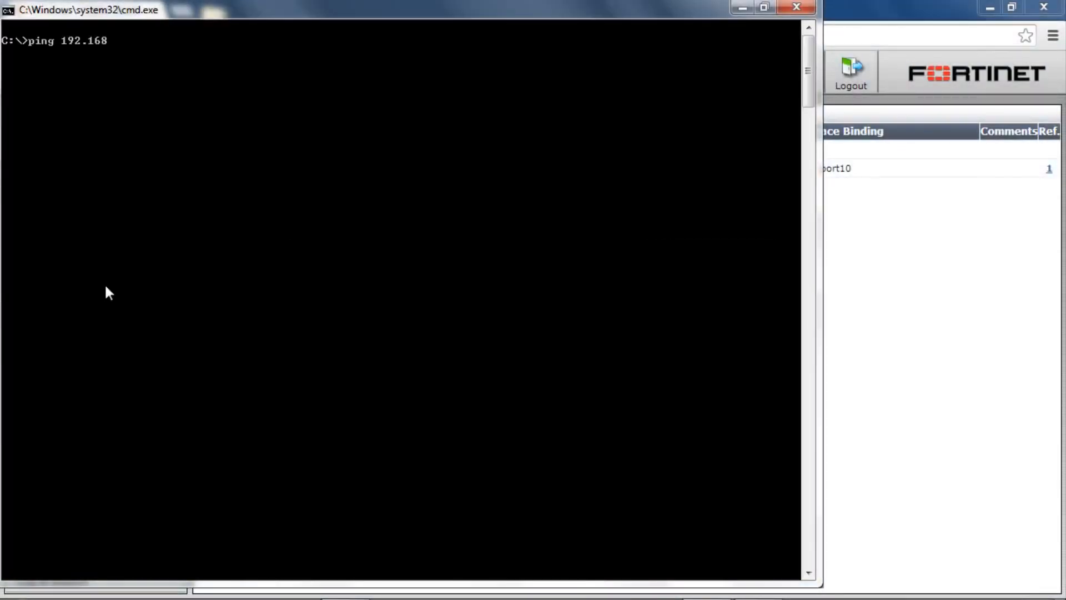
type(".2.101")
key("Return")
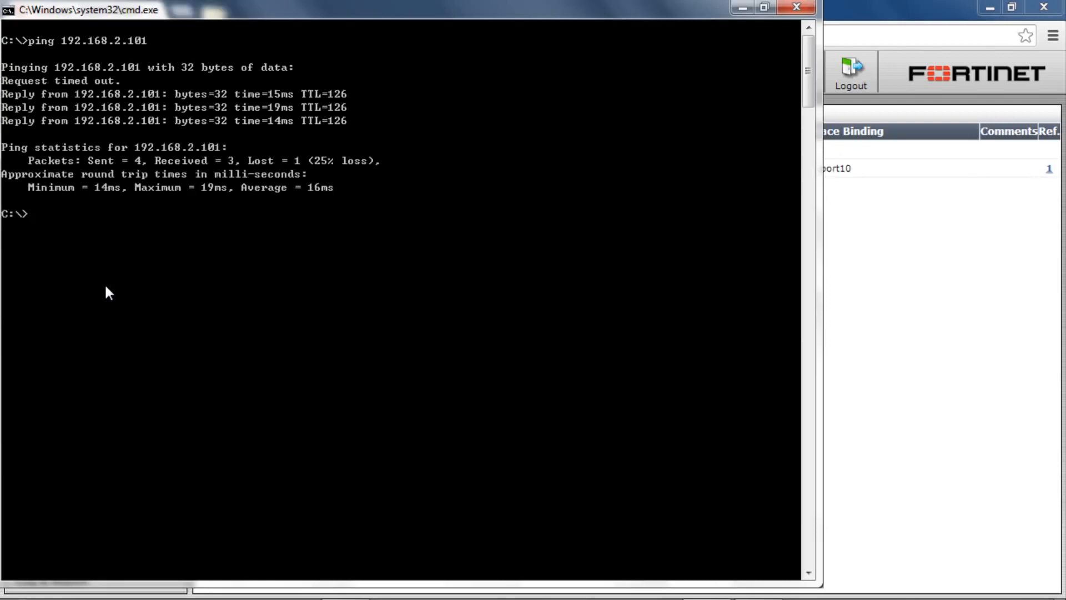
key("Up")
key("Return")
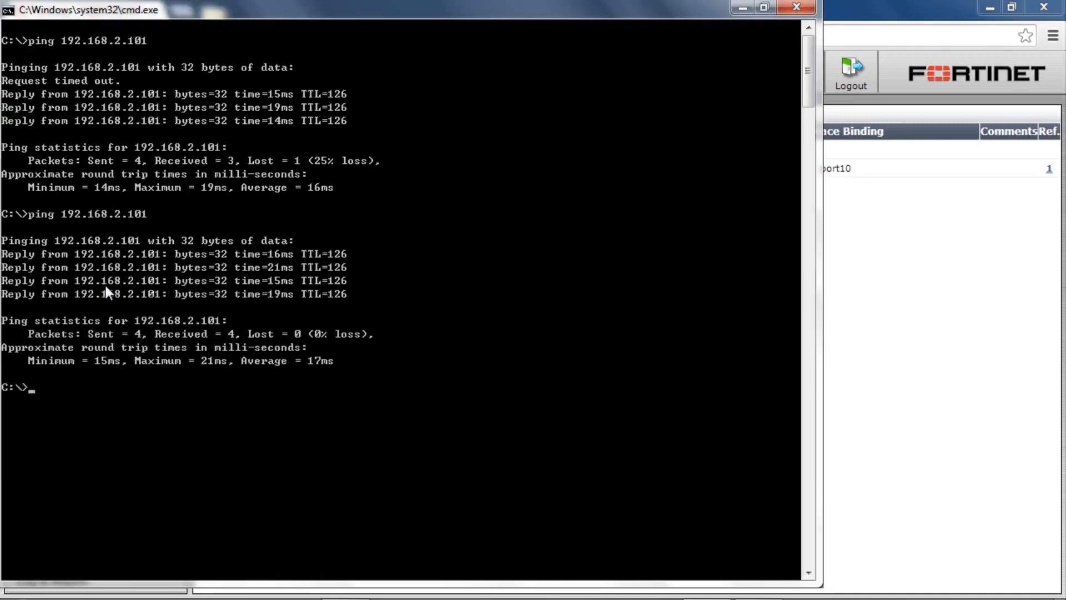
Return to the FortiGate web interface in the browser and check the 2branch tunnel's status in the IPsec Monitor.
left_click(920, 285)
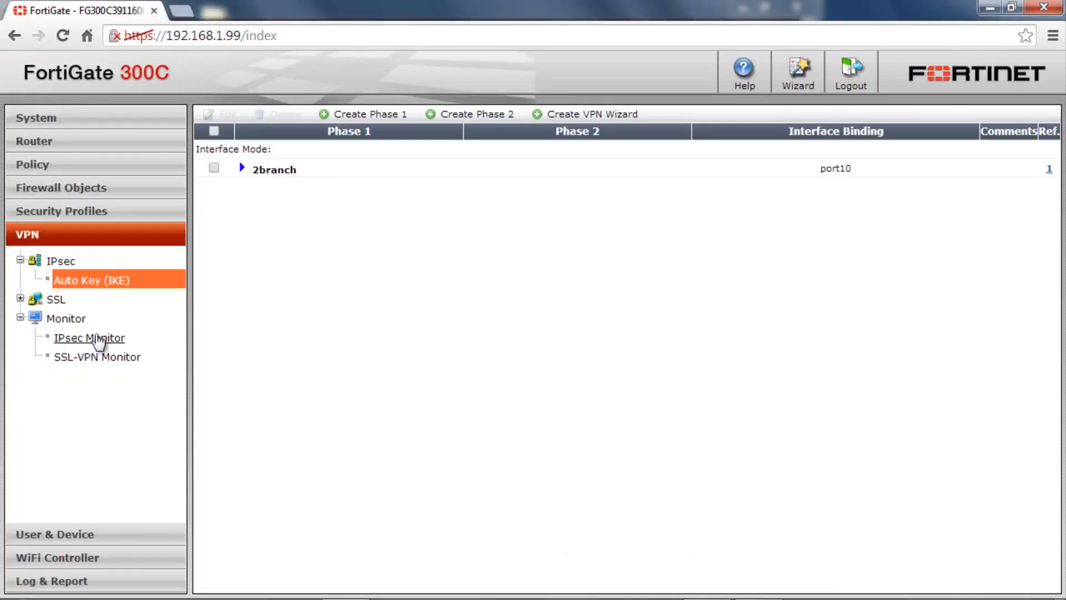
left_click(97, 338)
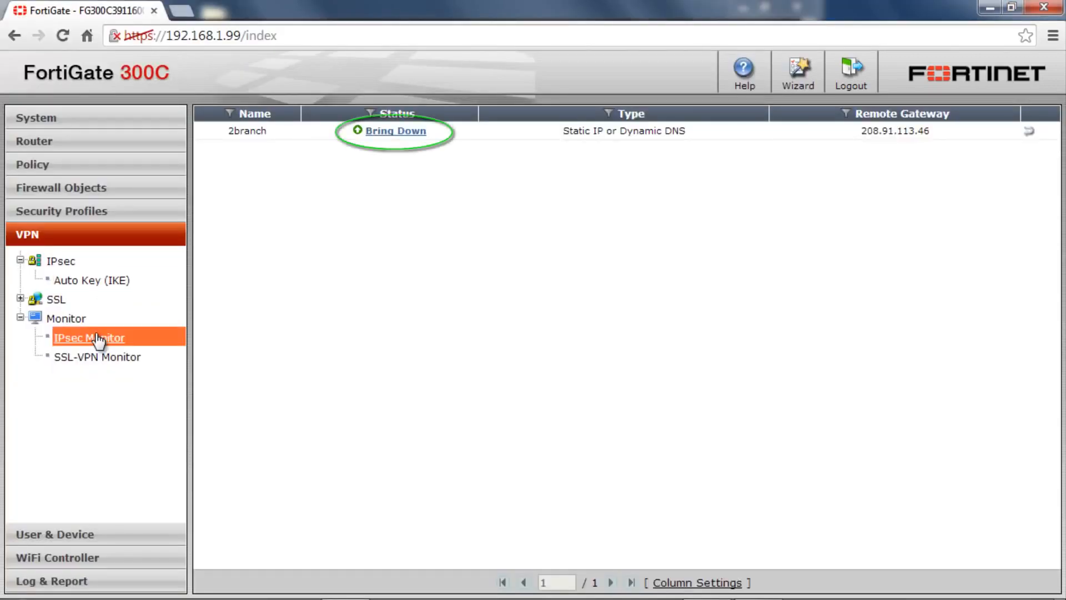